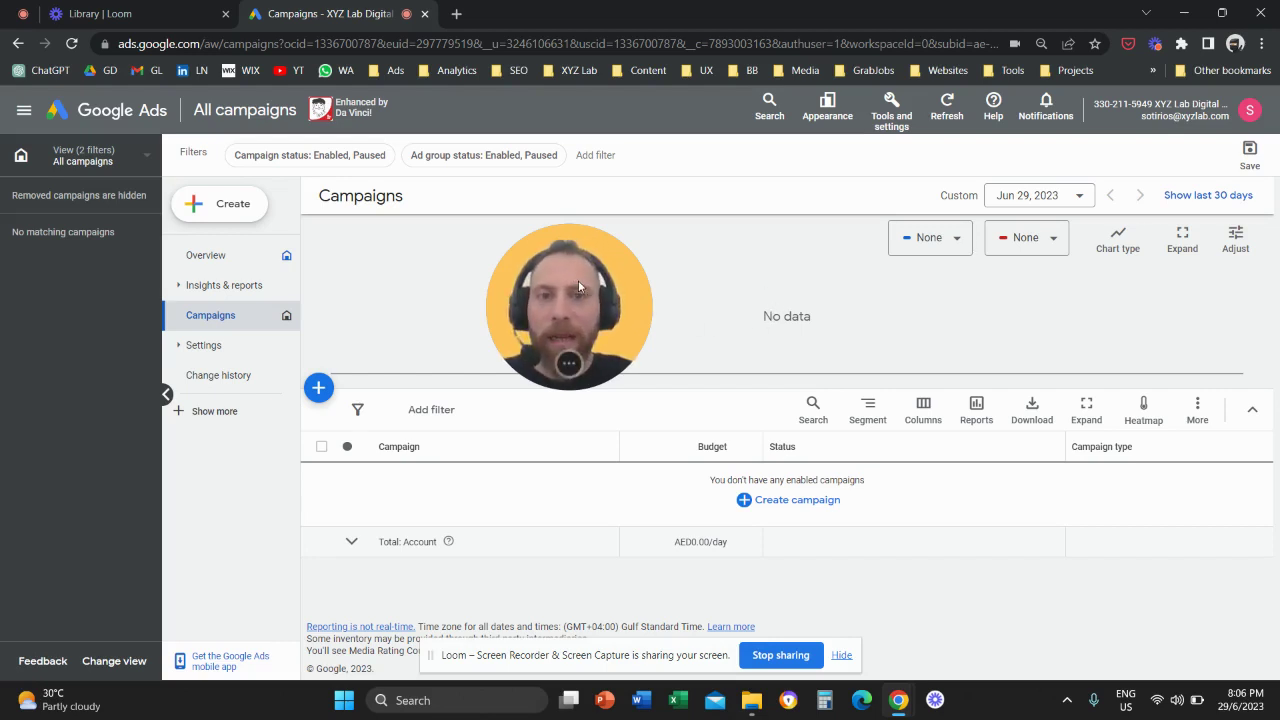
Open Access and security from Tools and settings to see the single Admin user.
mouse_move(575, 287)
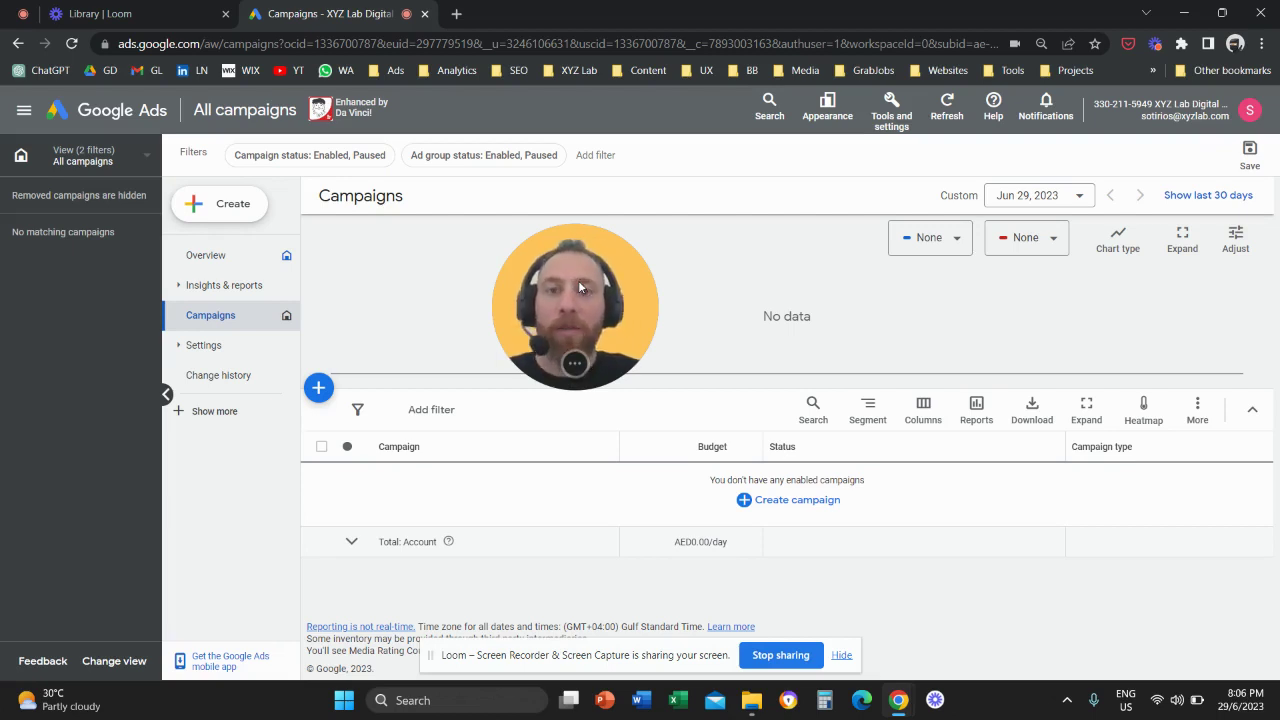
drag(580, 278, 572, 320)
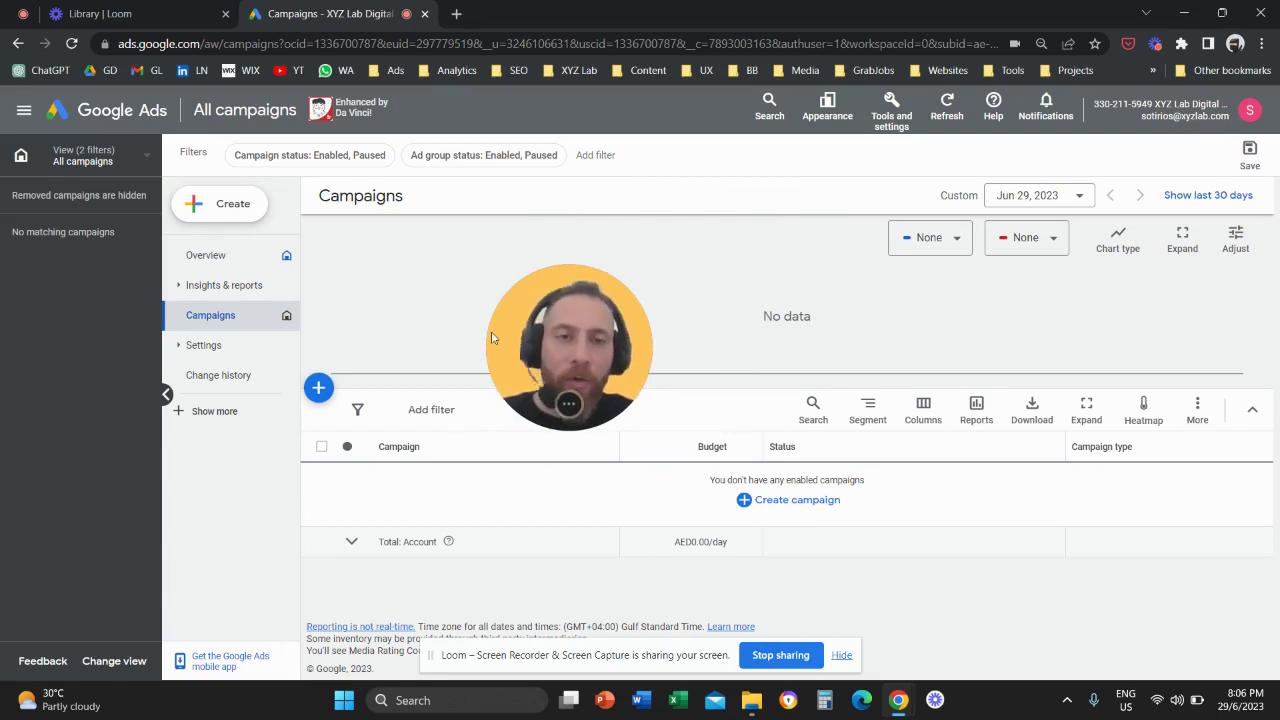
drag(603, 350, 816, 222)
click(891, 108)
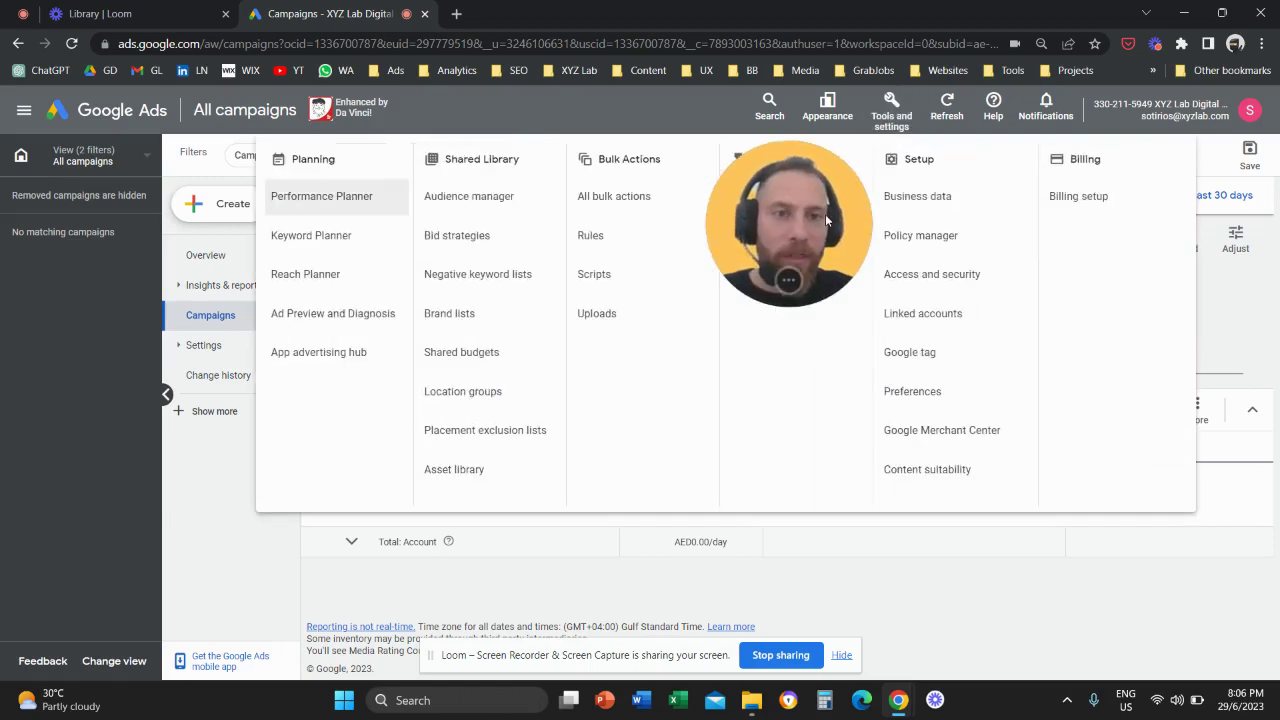
click(826, 215)
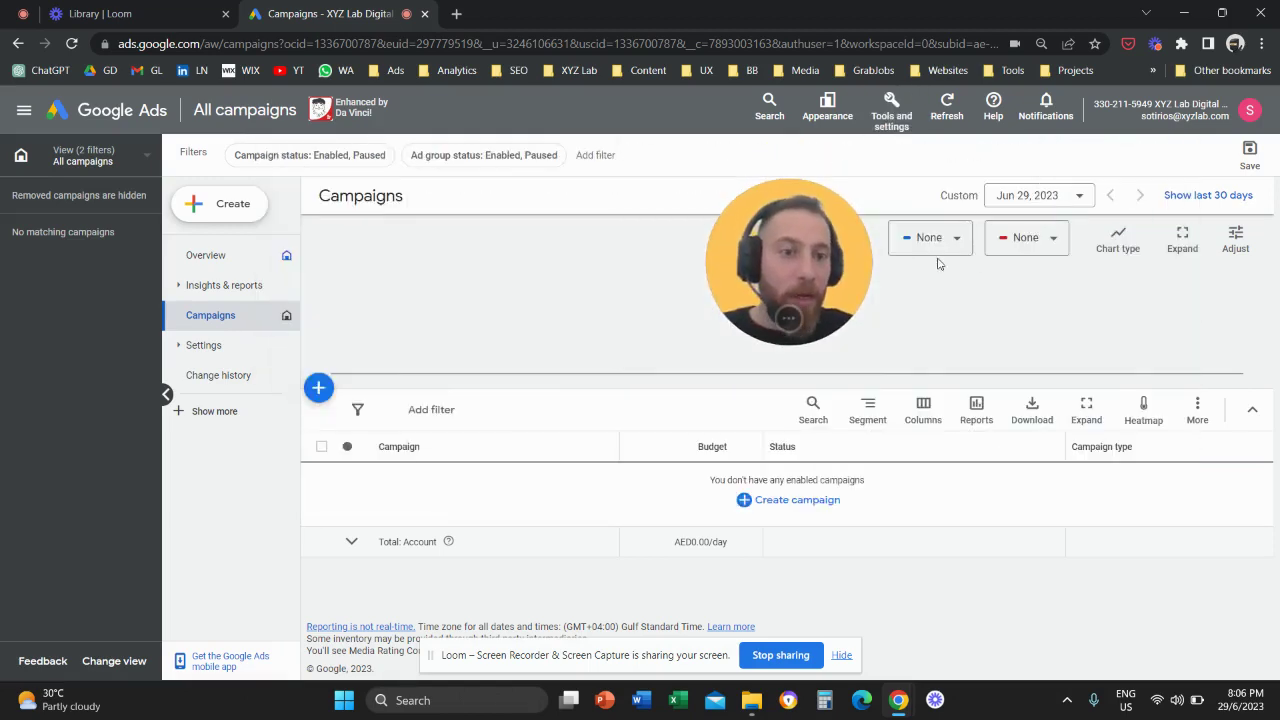
click(891, 108)
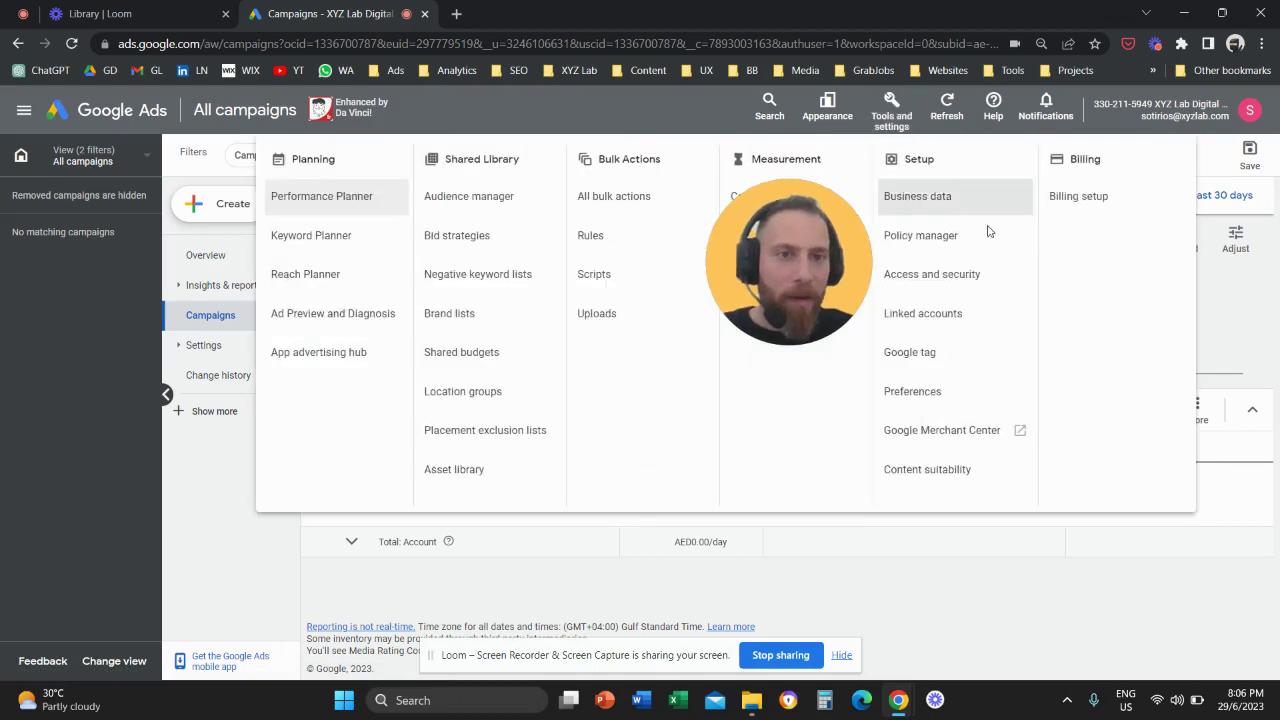
double_click(914, 161)
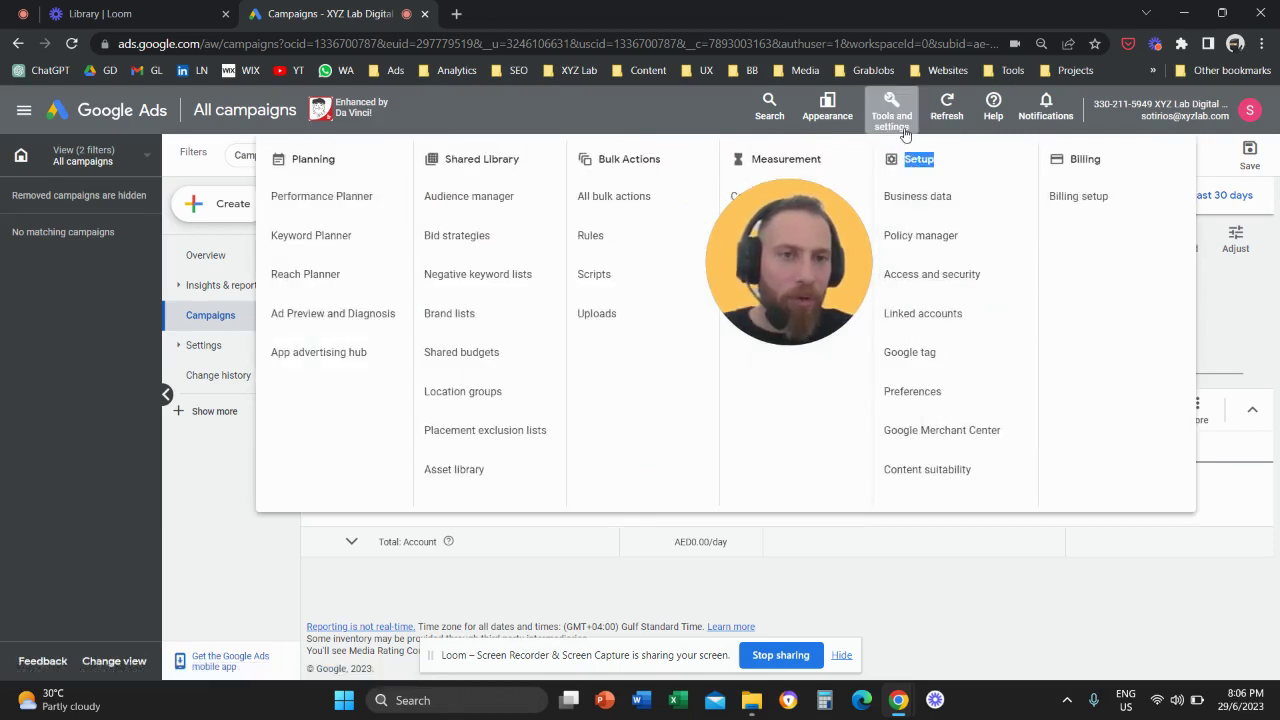
click(922, 277)
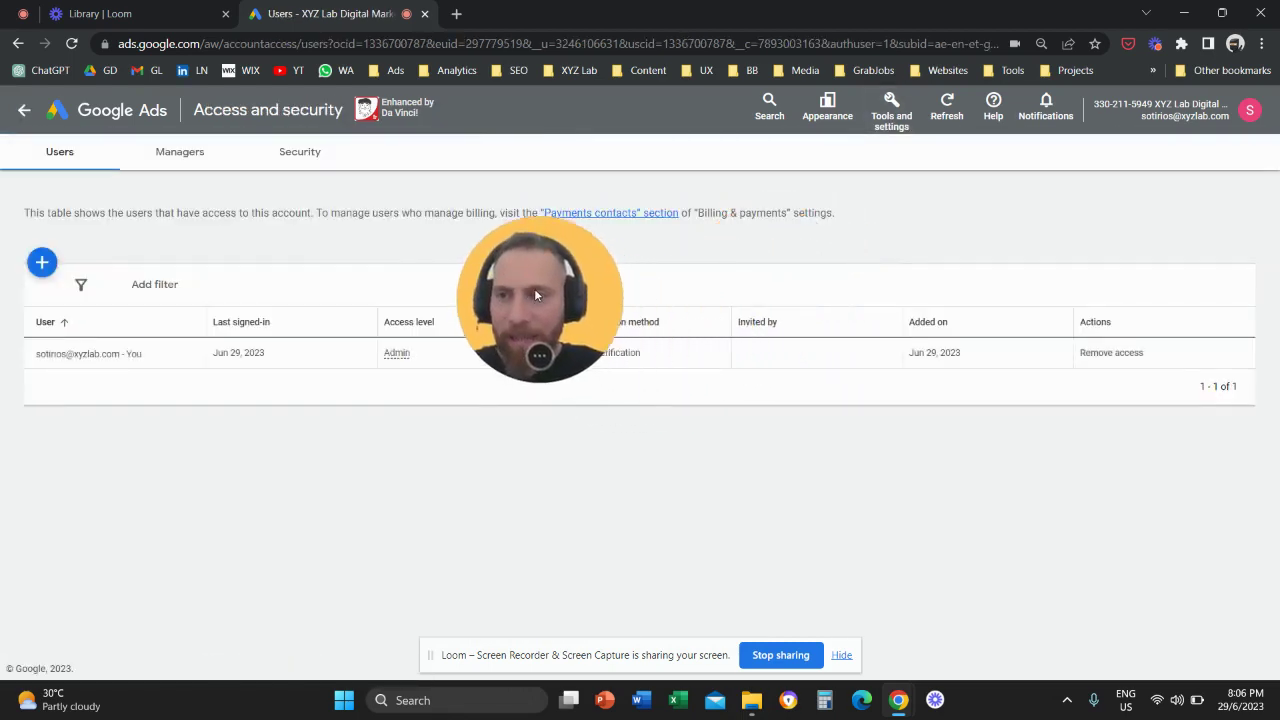
Invite the user's gmail.com email address with Standard access and send the invitation.
drag(535, 294, 454, 304)
click(43, 263)
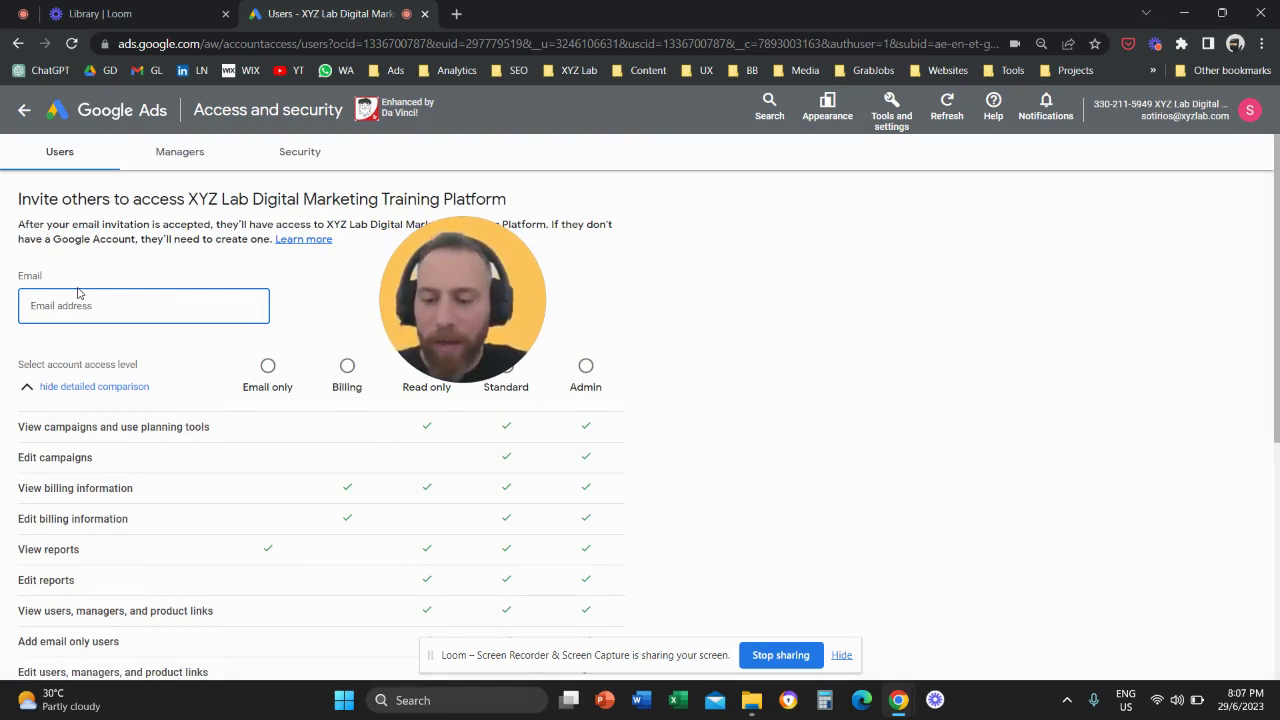
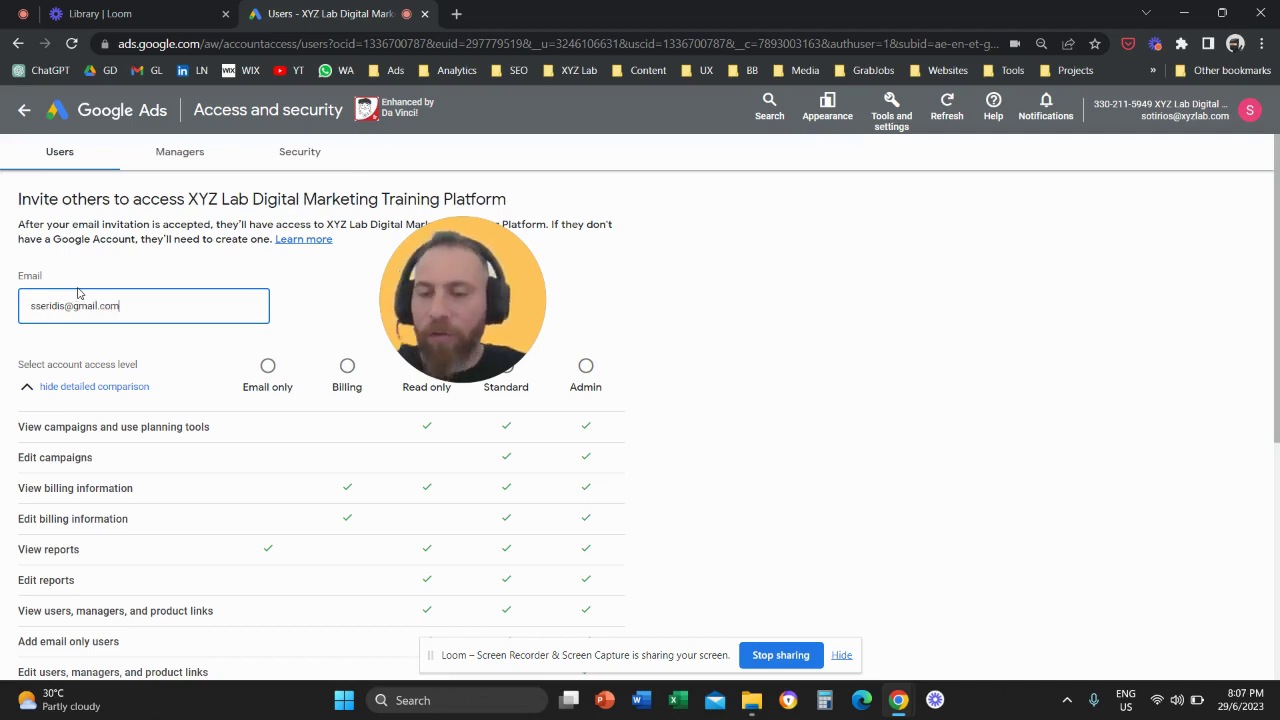
drag(415, 335, 774, 372)
scroll(557, 398, down, 1)
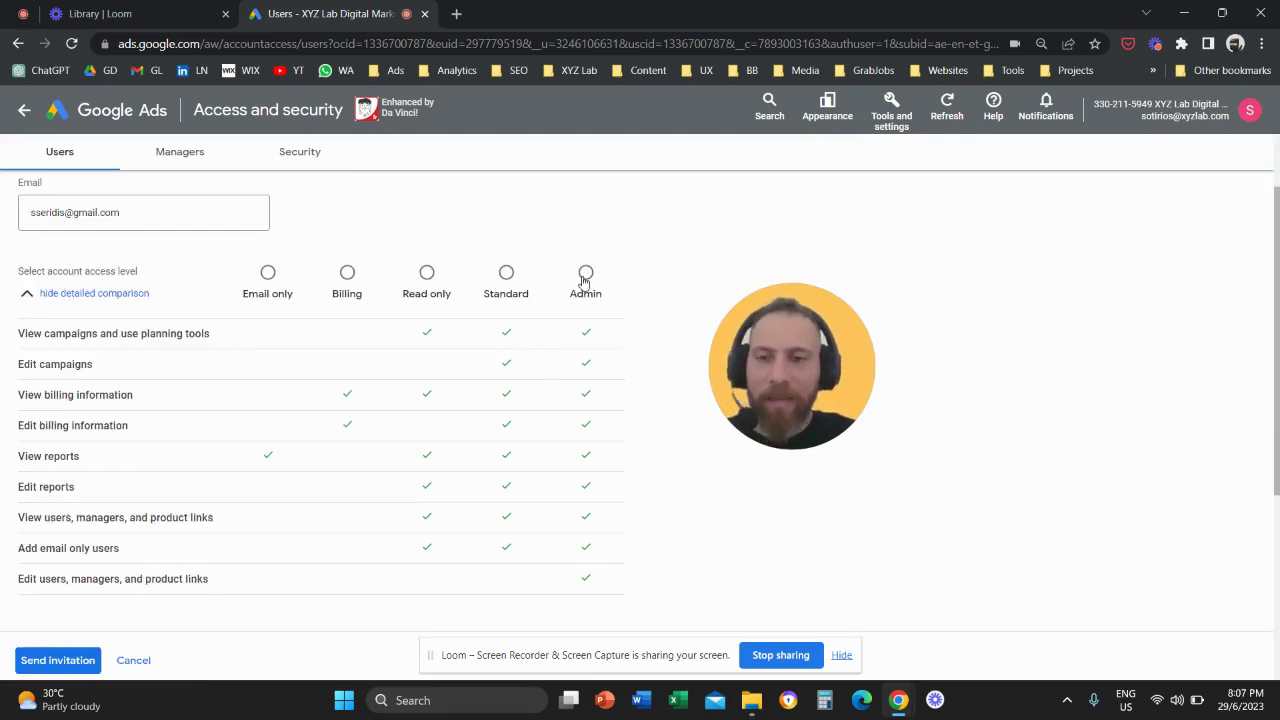
drag(761, 340, 692, 322)
click(500, 275)
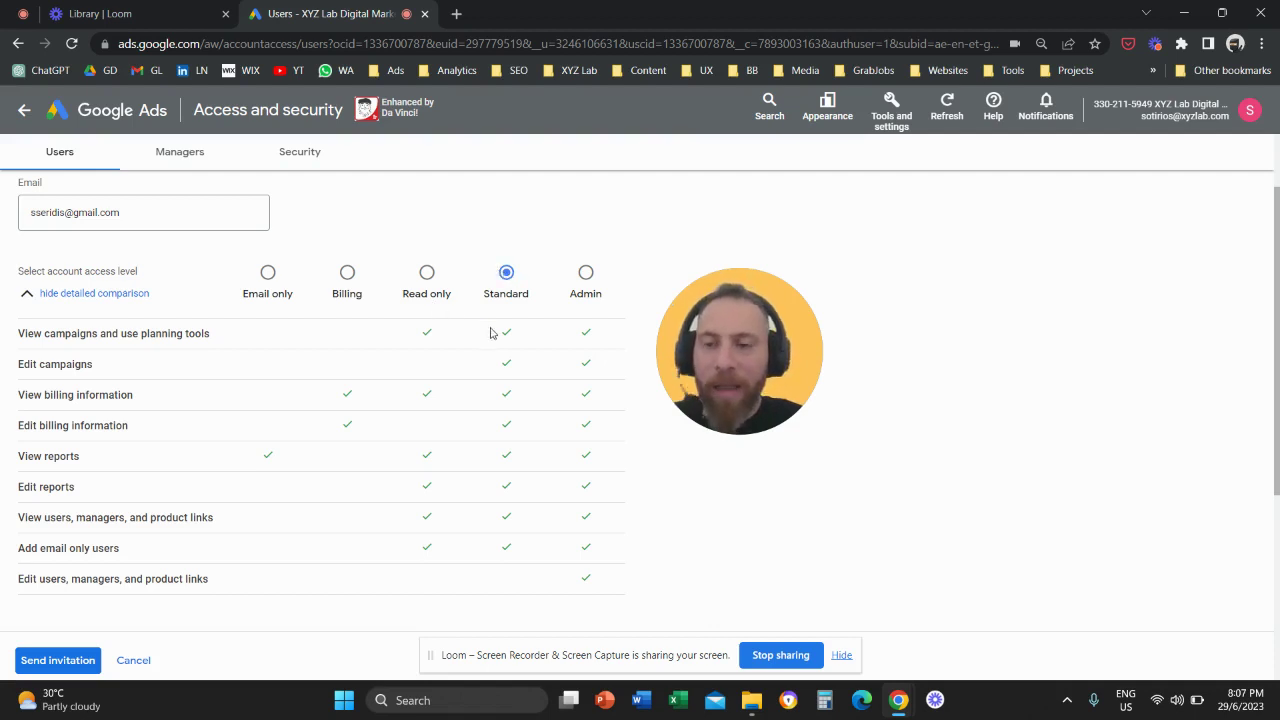
drag(716, 320, 428, 467)
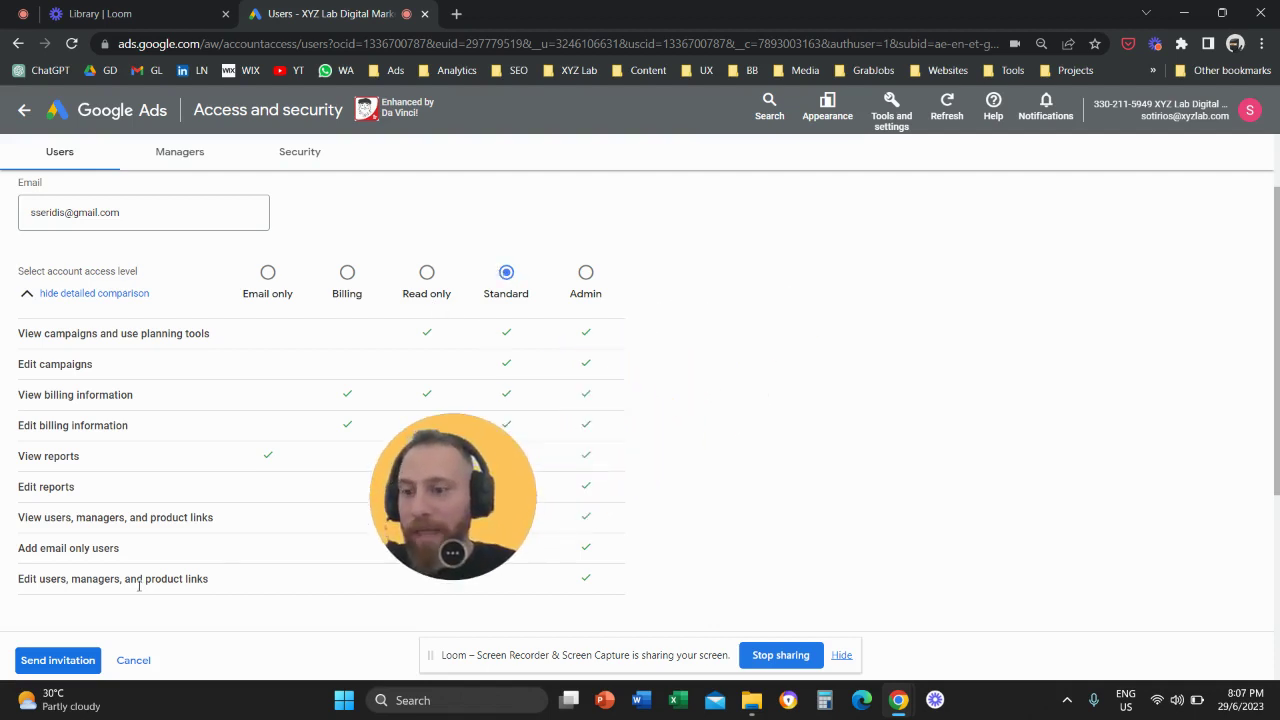
click(58, 660)
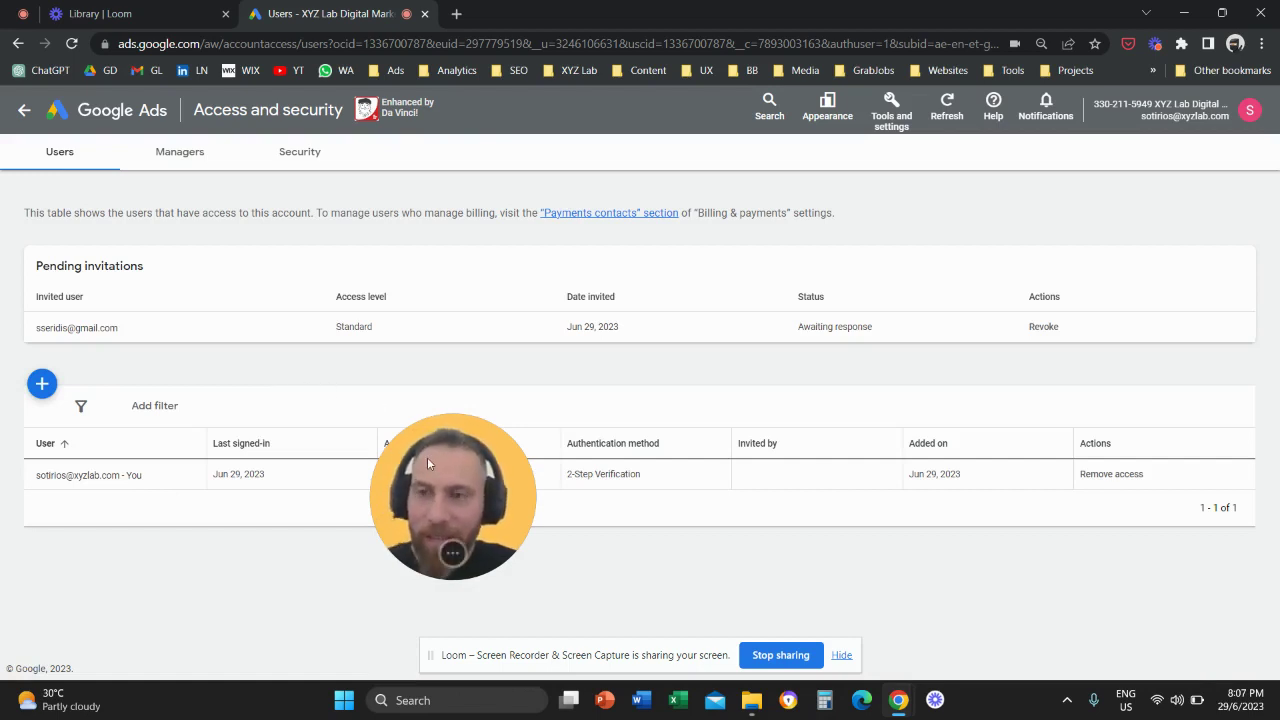
Go to the Security tab and expand the Allowed domains settings.
drag(427, 457, 856, 371)
click(303, 155)
scroll(658, 420, down, 2)
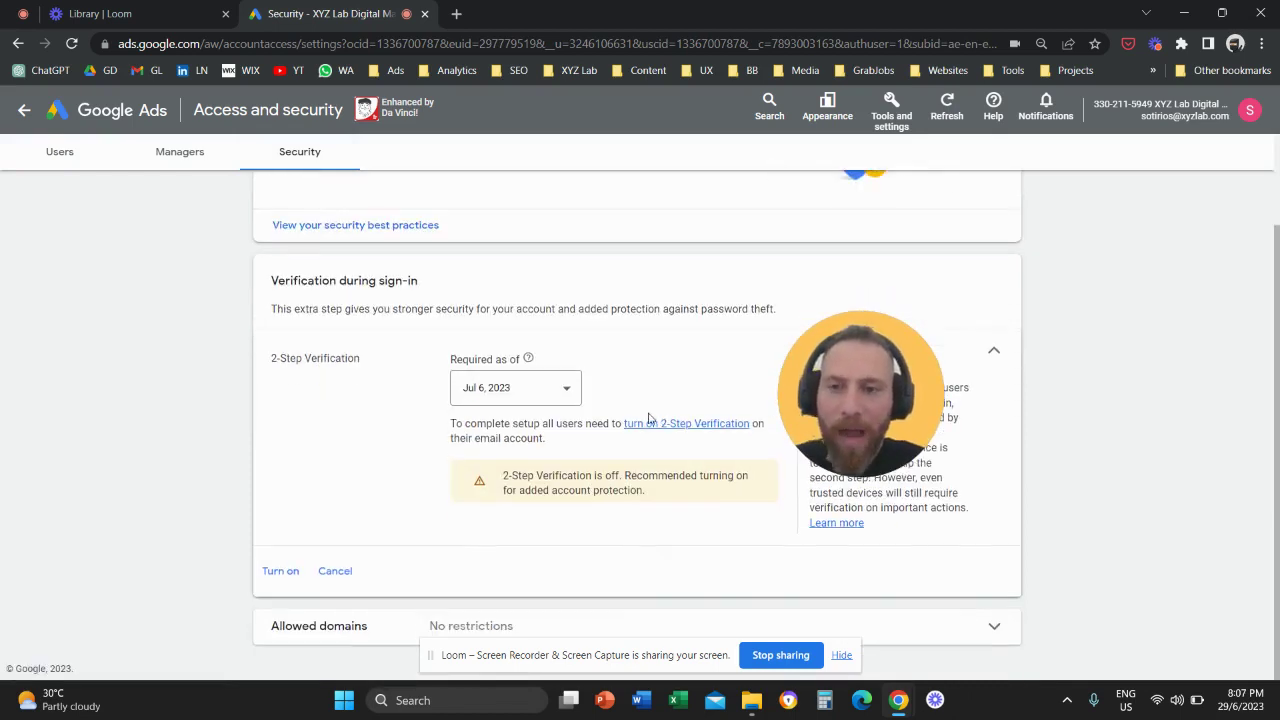
scroll(648, 418, up, 2)
drag(816, 376, 904, 404)
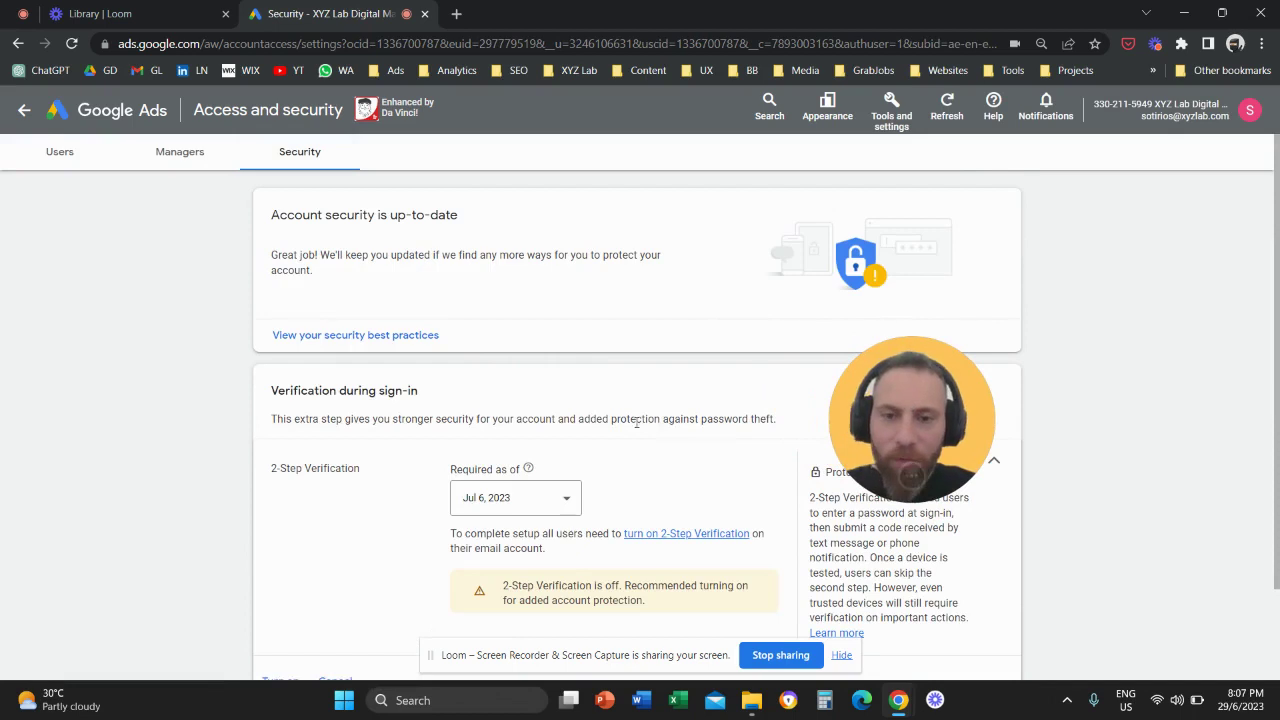
scroll(514, 566, down, 2)
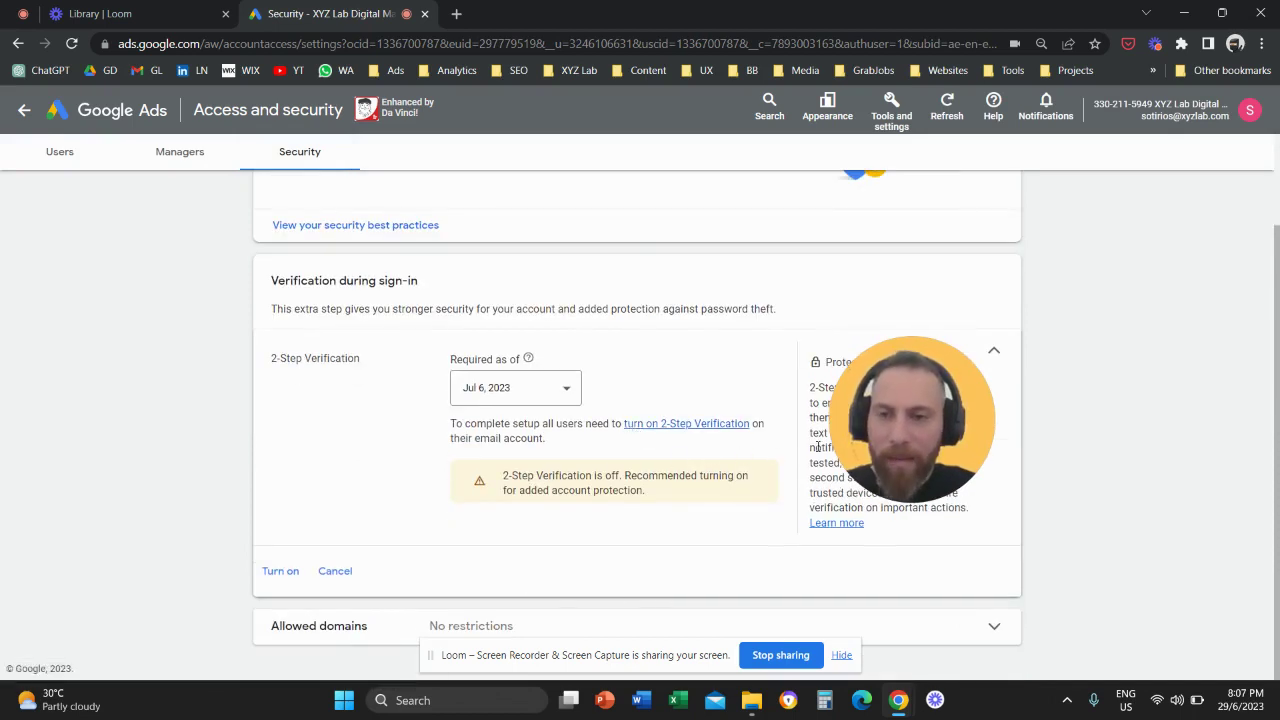
drag(840, 446, 1070, 466)
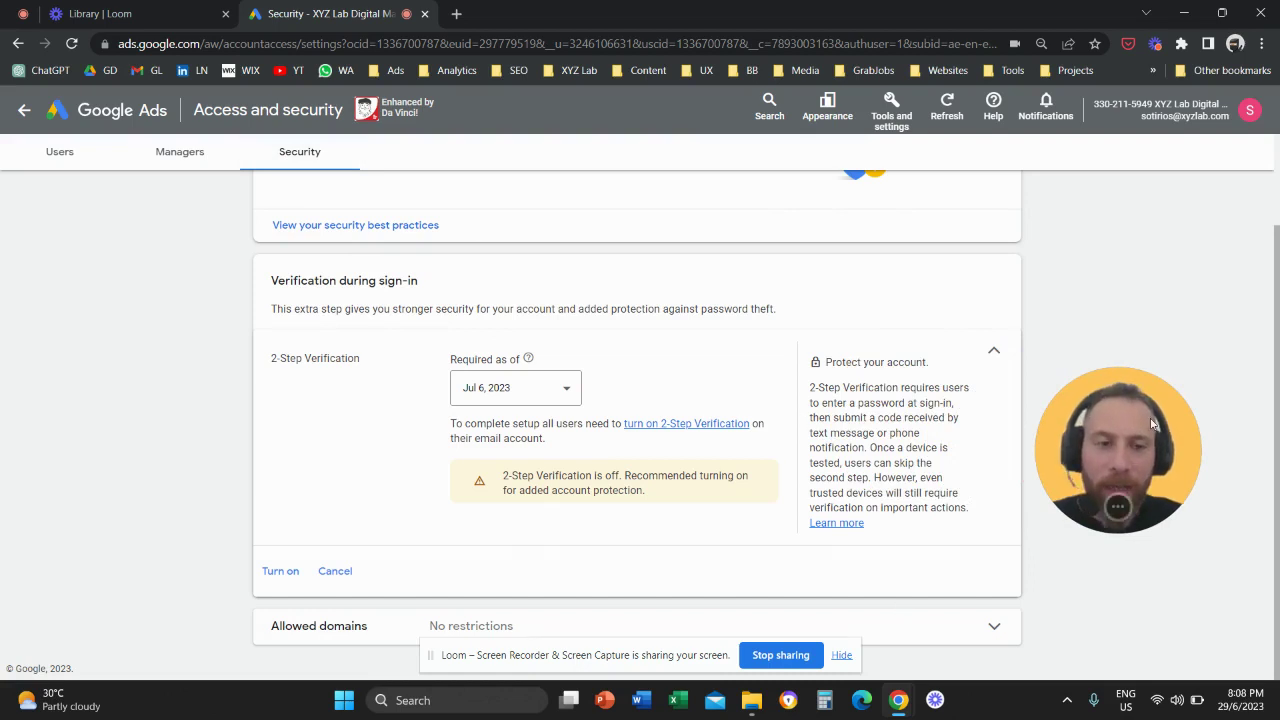
drag(1150, 425, 1143, 506)
click(362, 627)
scroll(362, 627, down, 2)
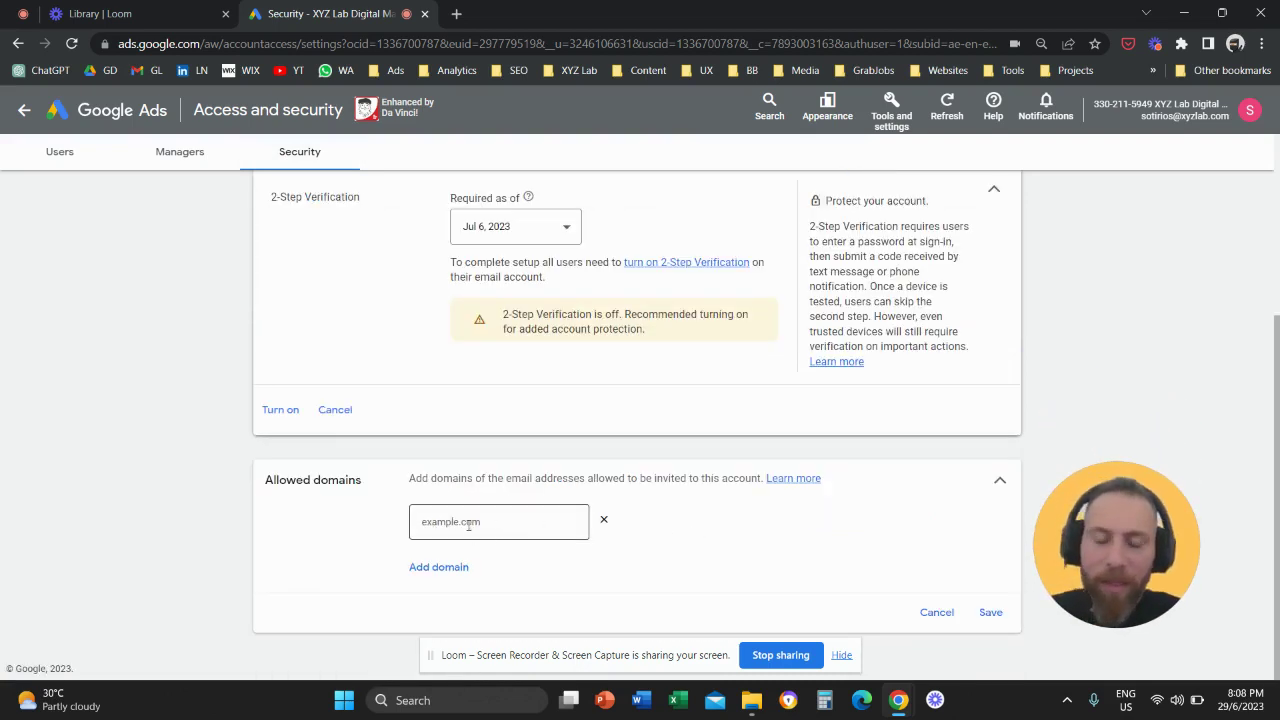
Add gmail.com and xyzlab.com as allowed domains, save, and return to the Users list.
click(467, 525)
text(gmai)
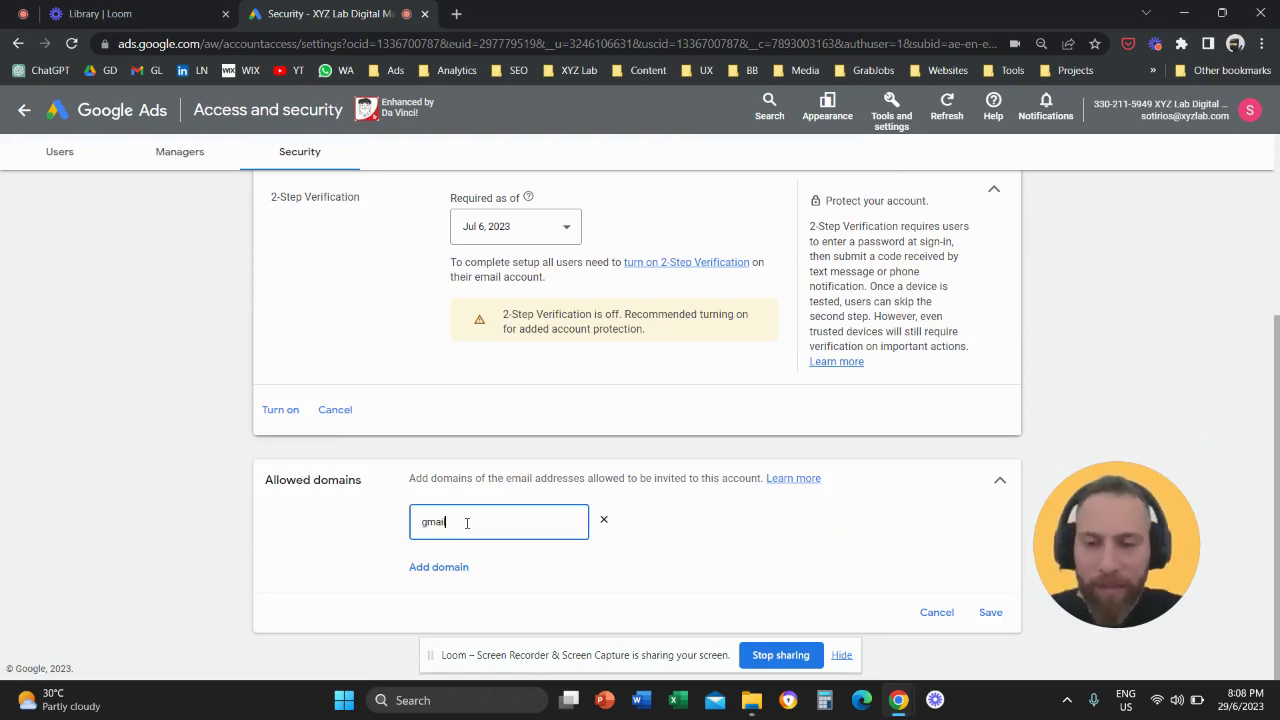
text(l.com)
click(443, 567)
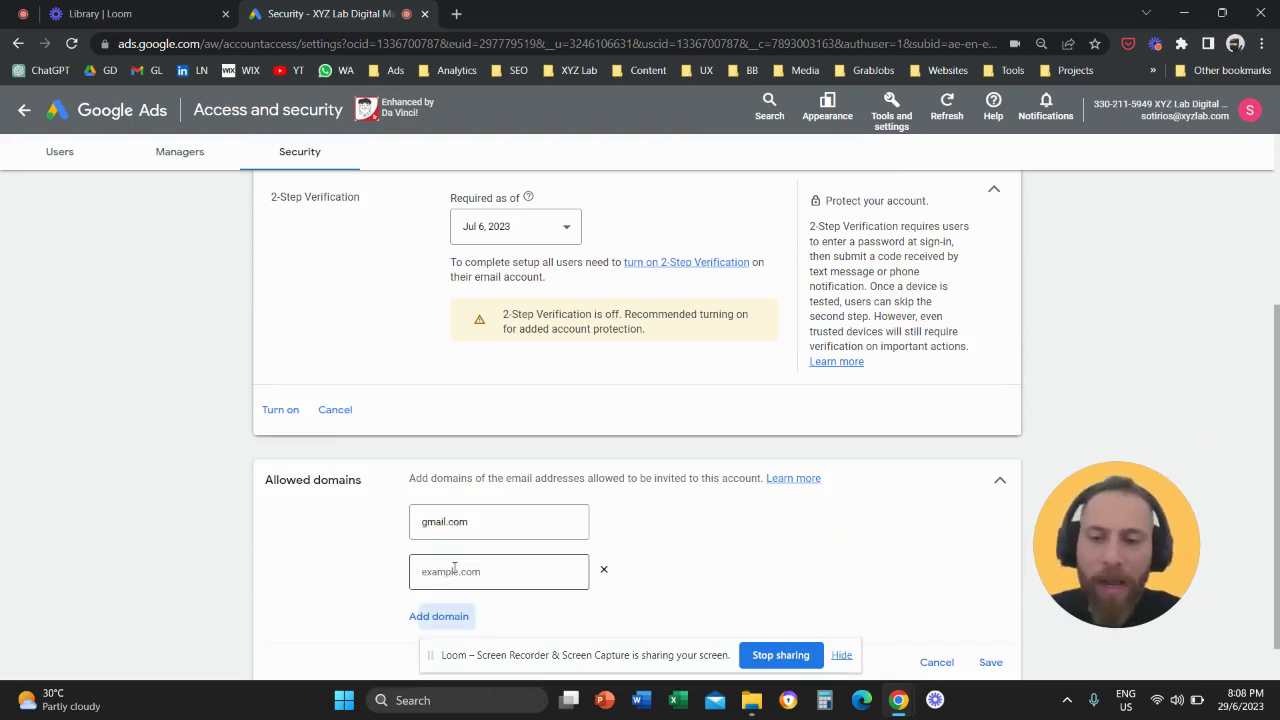
text(xyzlab.com)
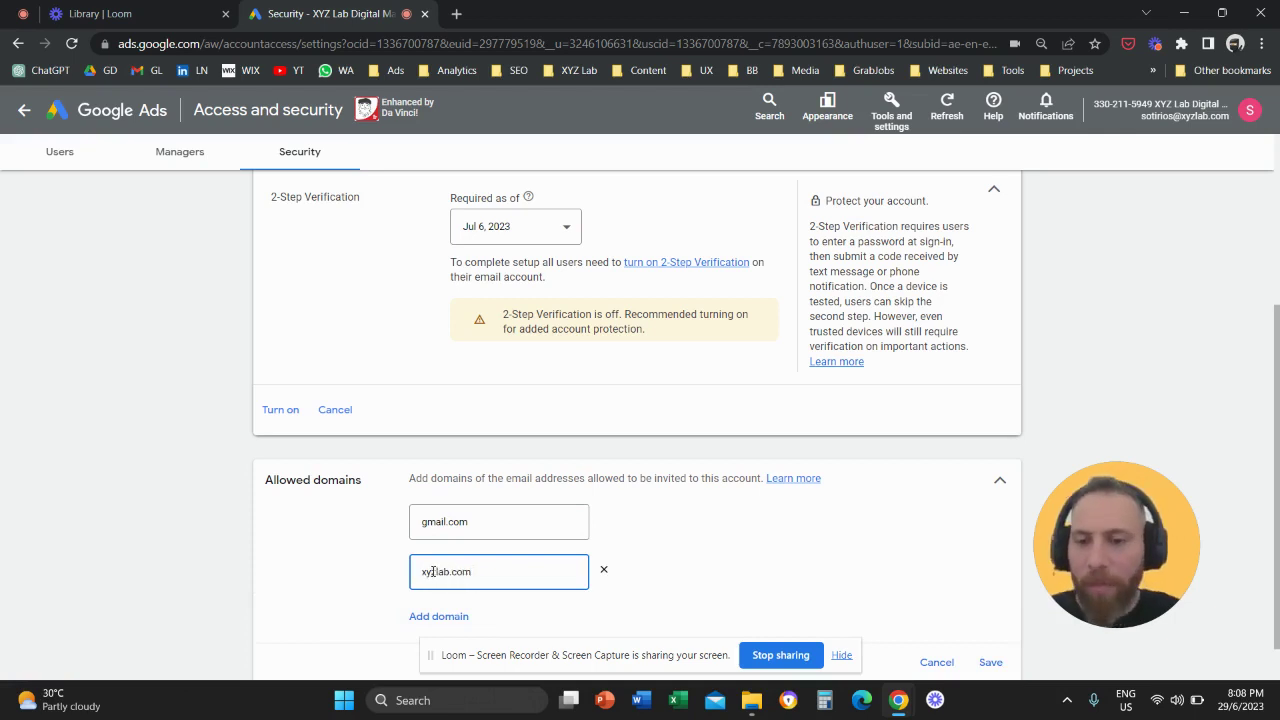
click(430, 617)
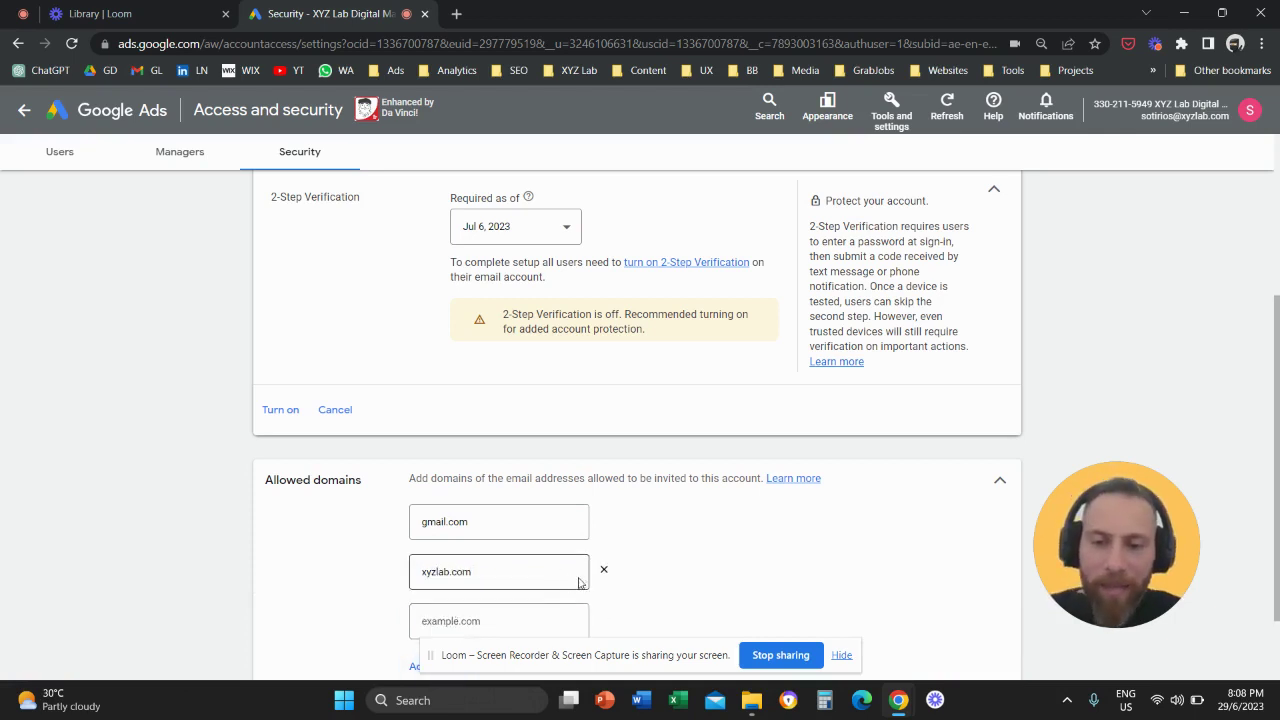
scroll(570, 578, down, 1)
click(992, 613)
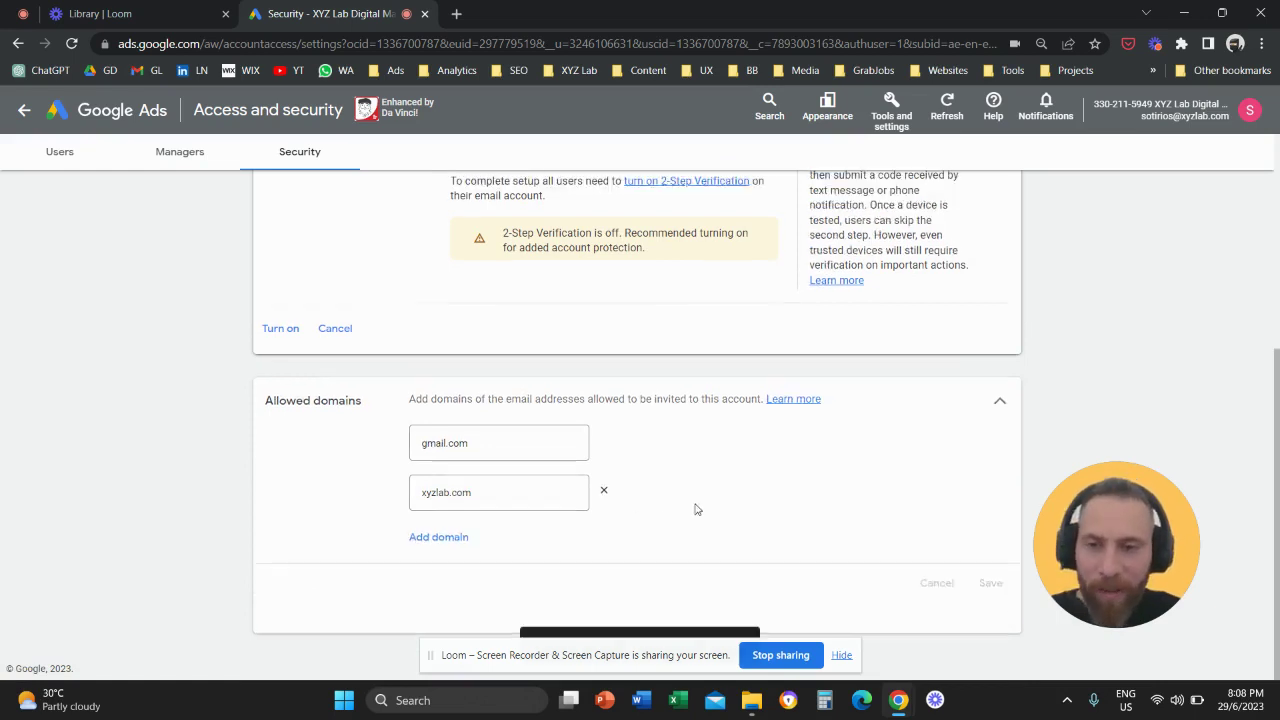
drag(1087, 555, 838, 420)
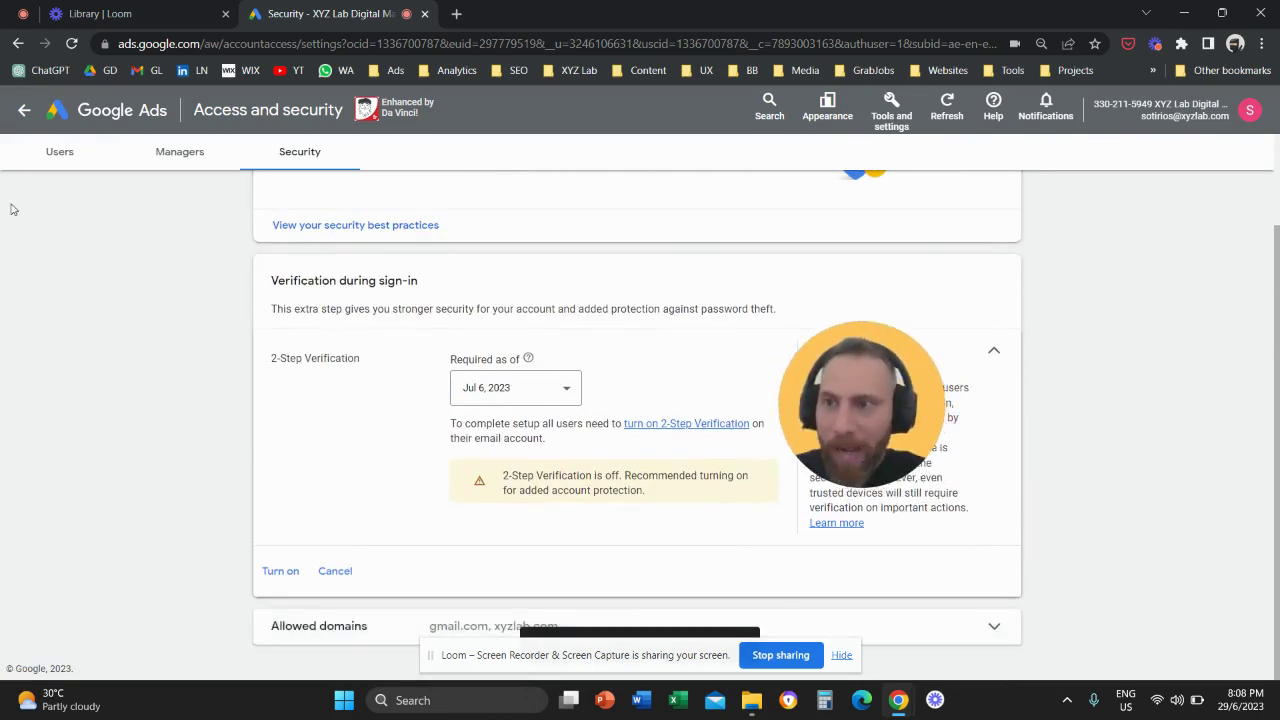
click(62, 153)
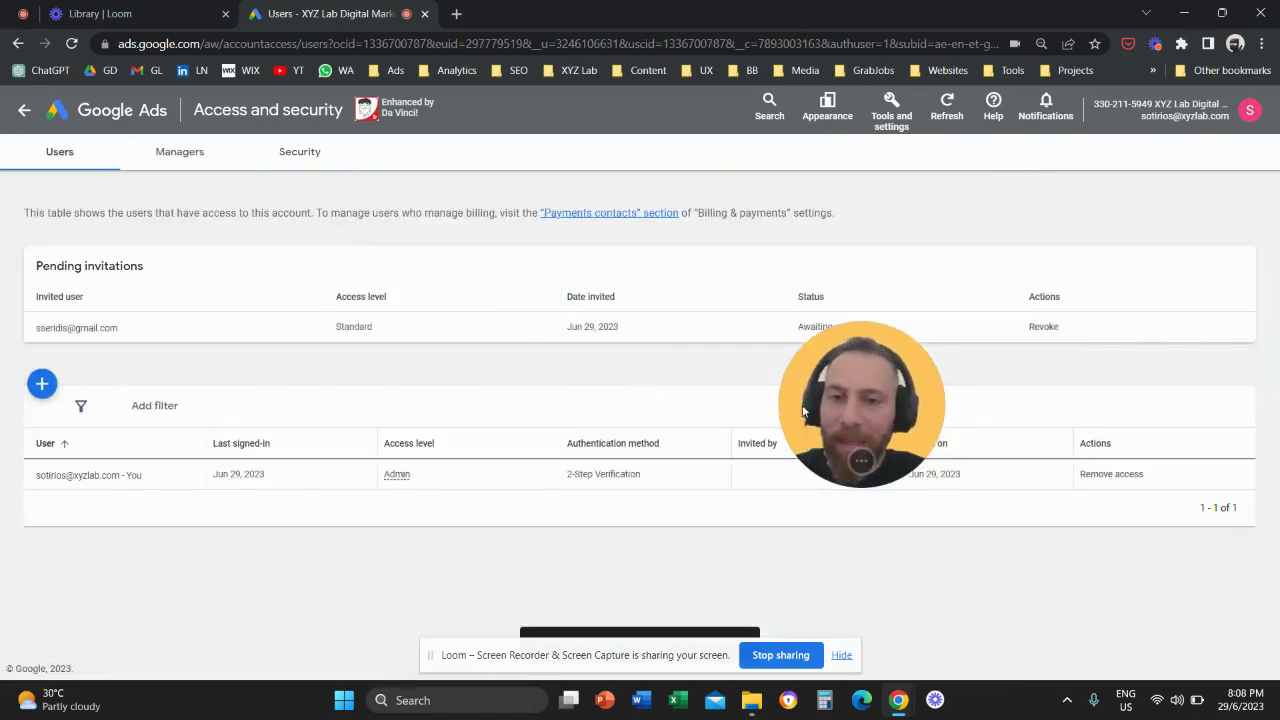
Reopen Security, expand Allowed domains and save gmail.com and xyzlab.com again.
drag(798, 395, 354, 353)
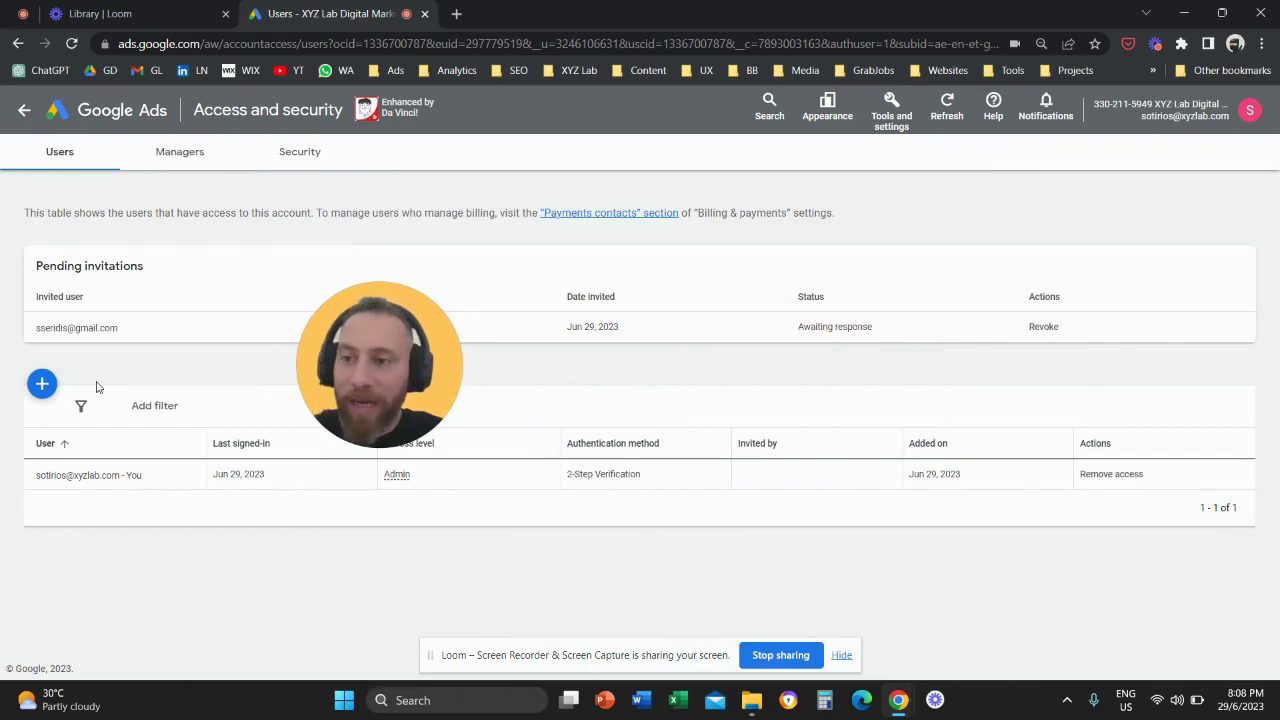
drag(349, 378, 1112, 367)
click(300, 152)
scroll(818, 438, down, 1)
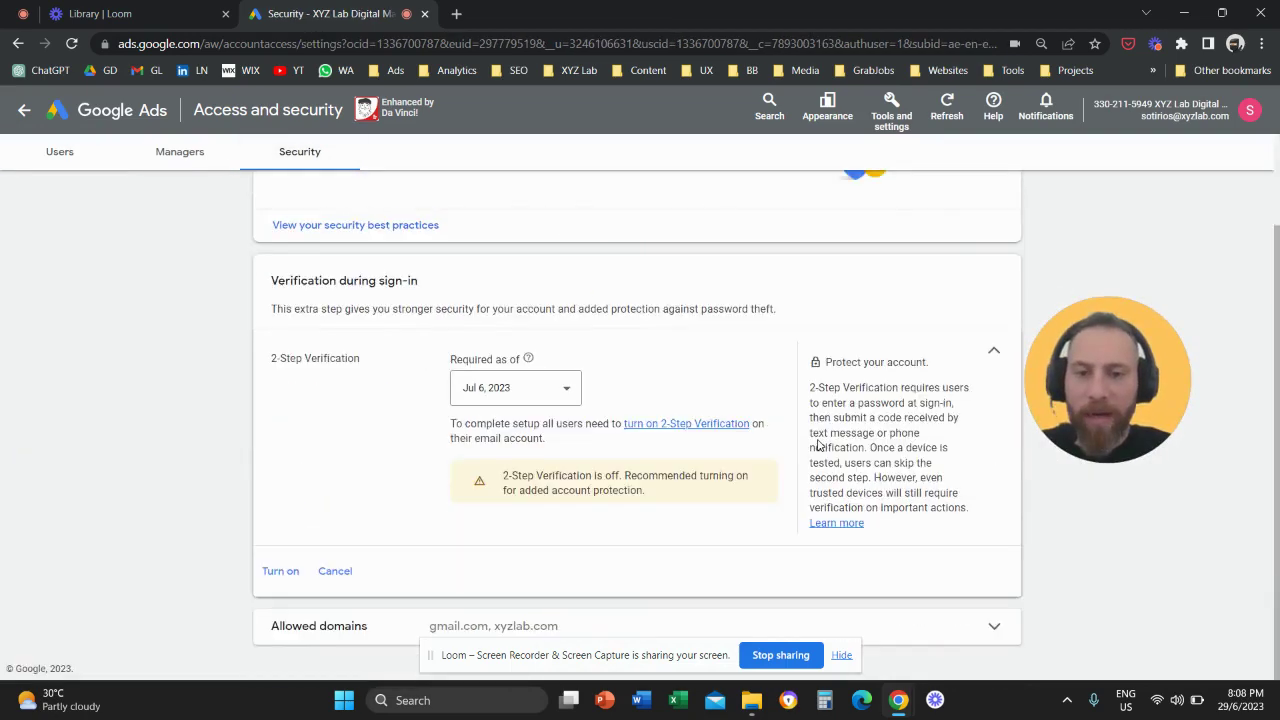
click(957, 634)
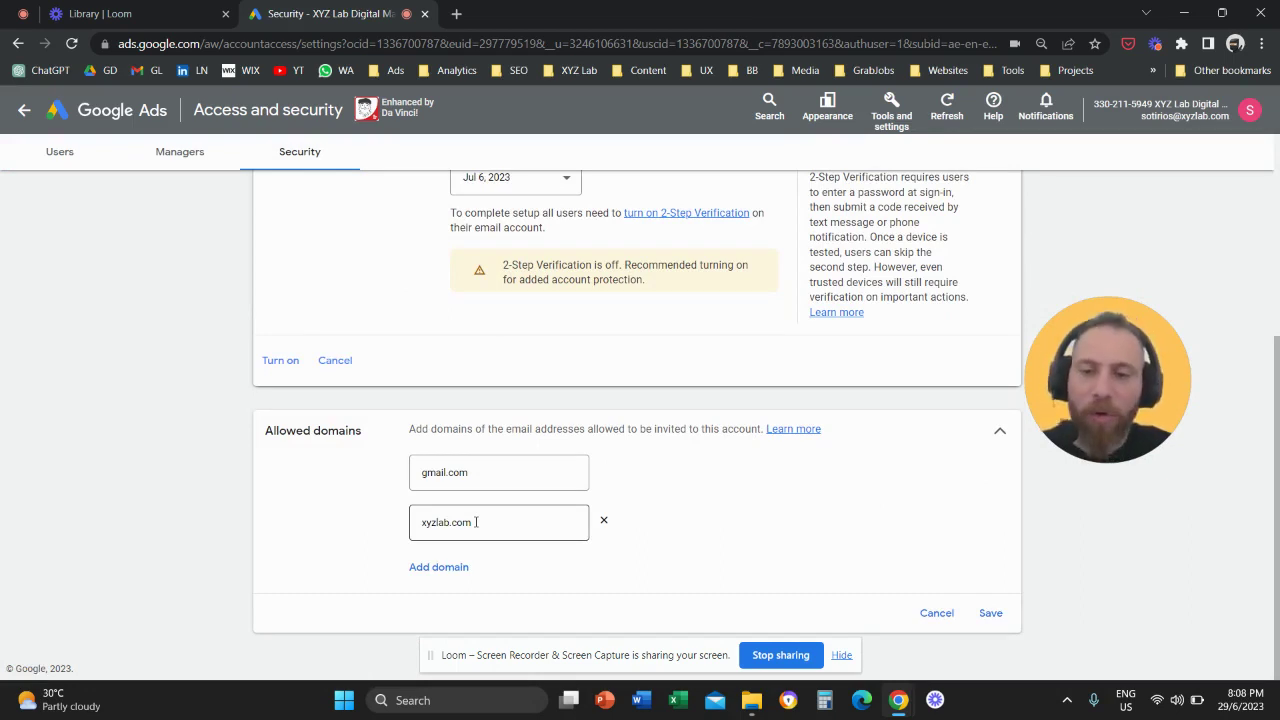
click(990, 613)
Return to Users, open a fresh invite-user form, then the Appearance options.
drag(1060, 378, 474, 305)
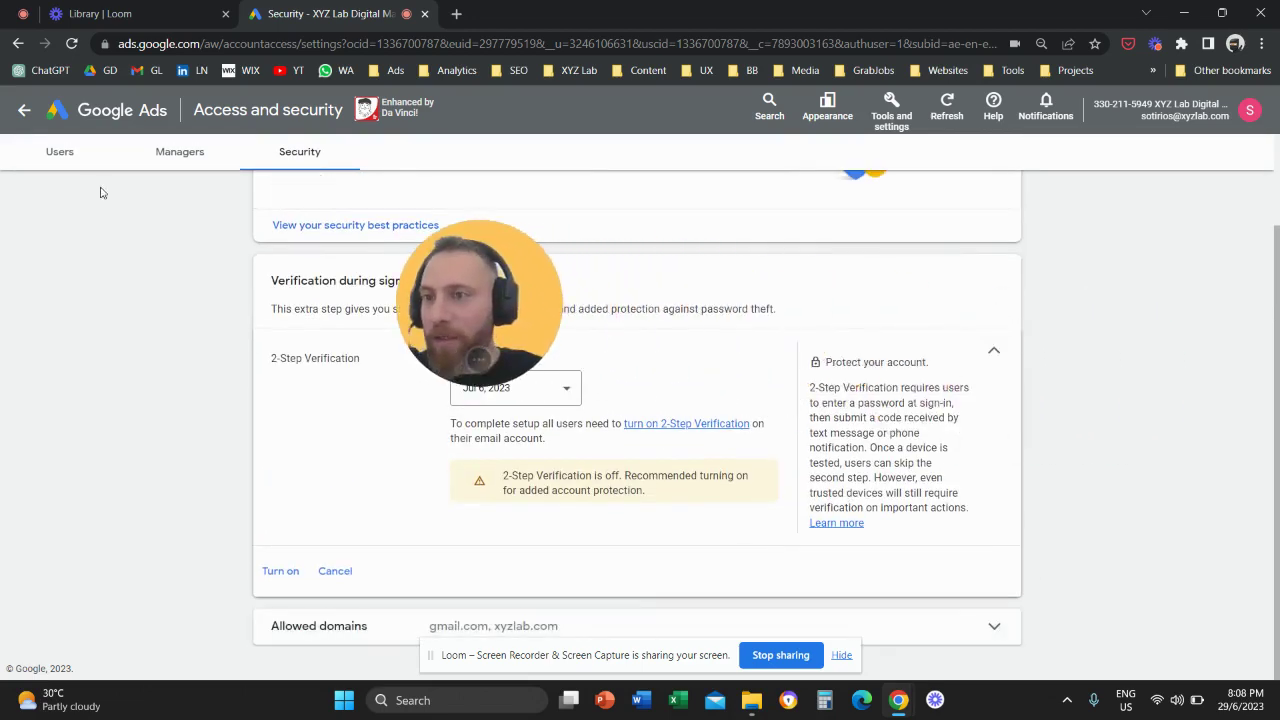
click(70, 157)
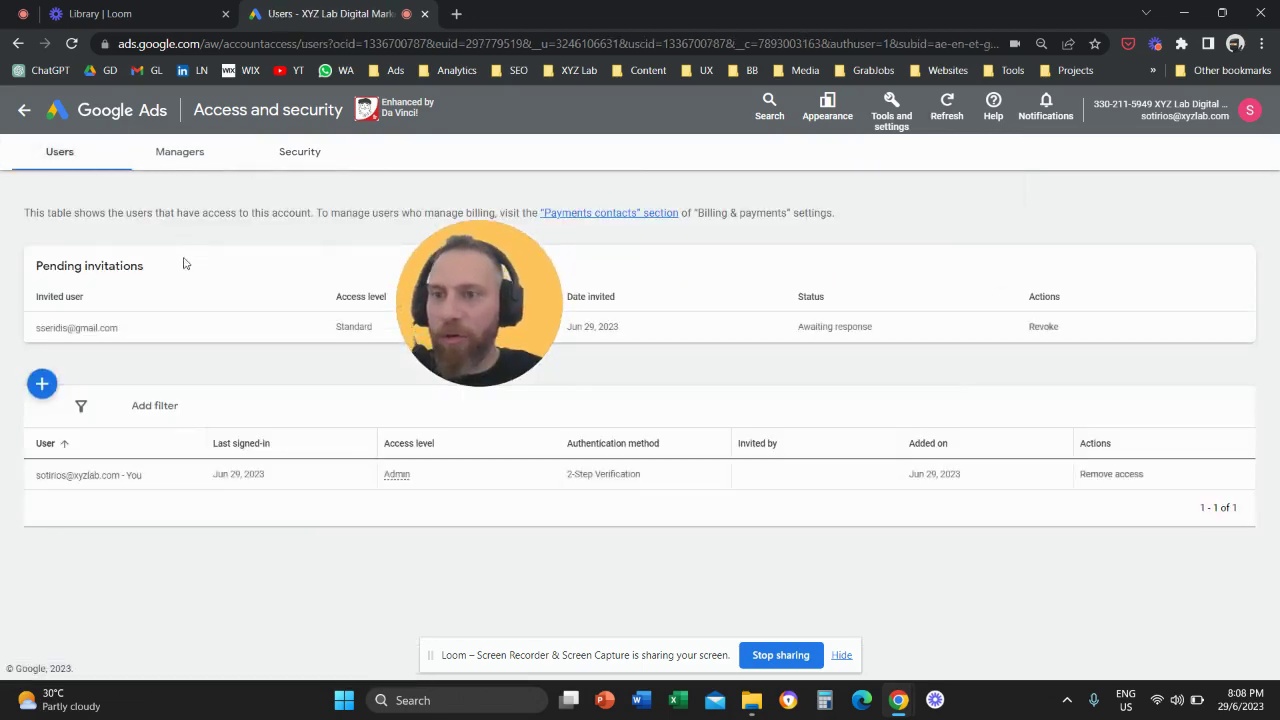
click(41, 385)
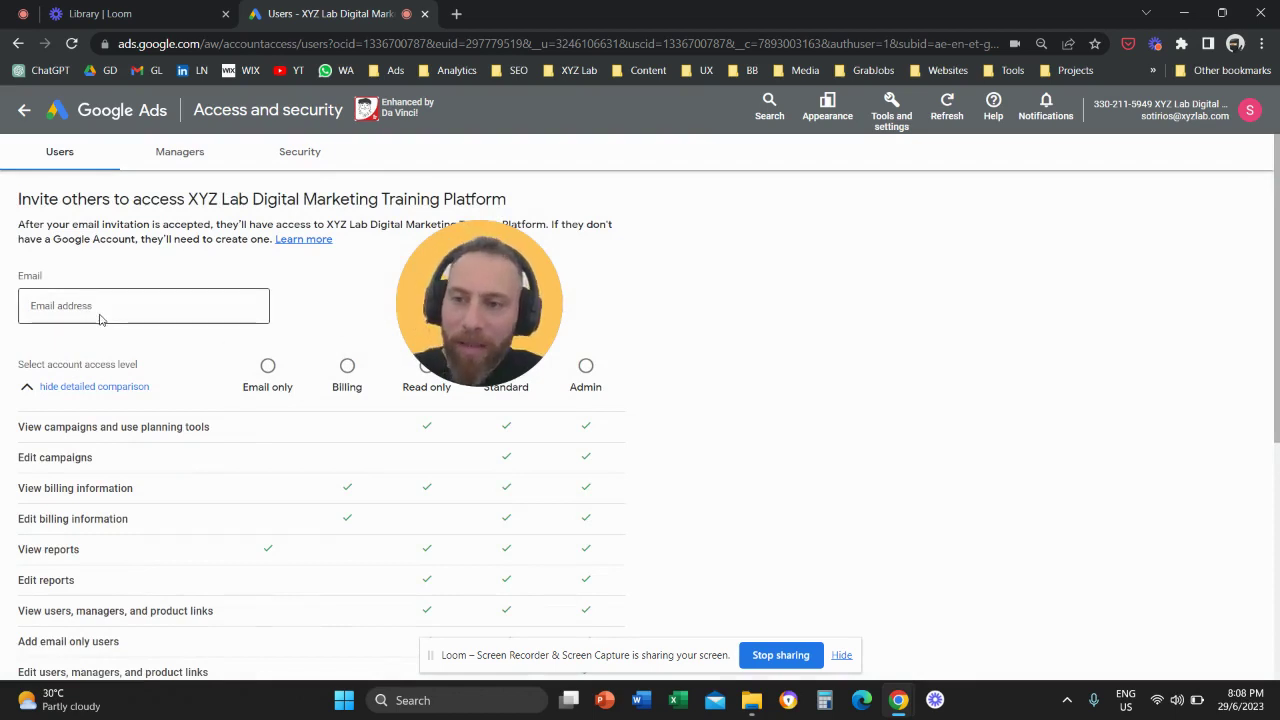
drag(449, 290, 787, 333)
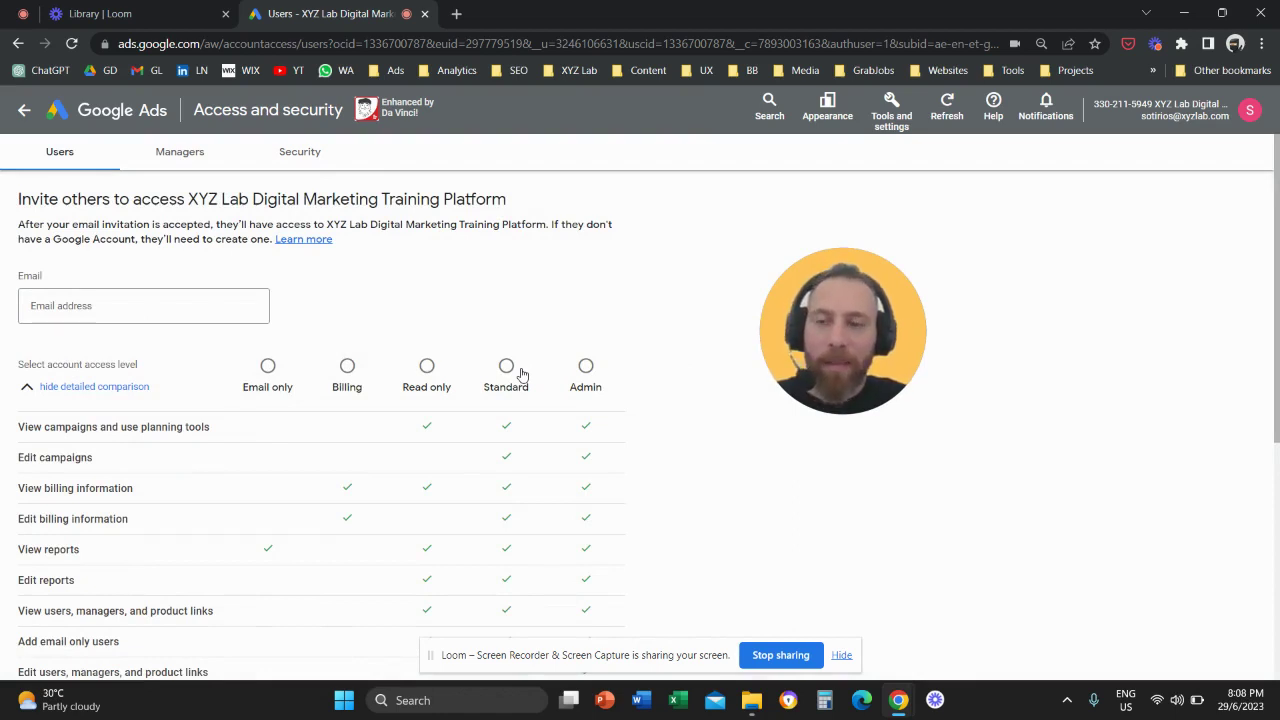
click(828, 112)
Switch to the new design and navigate via Campaigns and Account settings to Access and security.
click(860, 160)
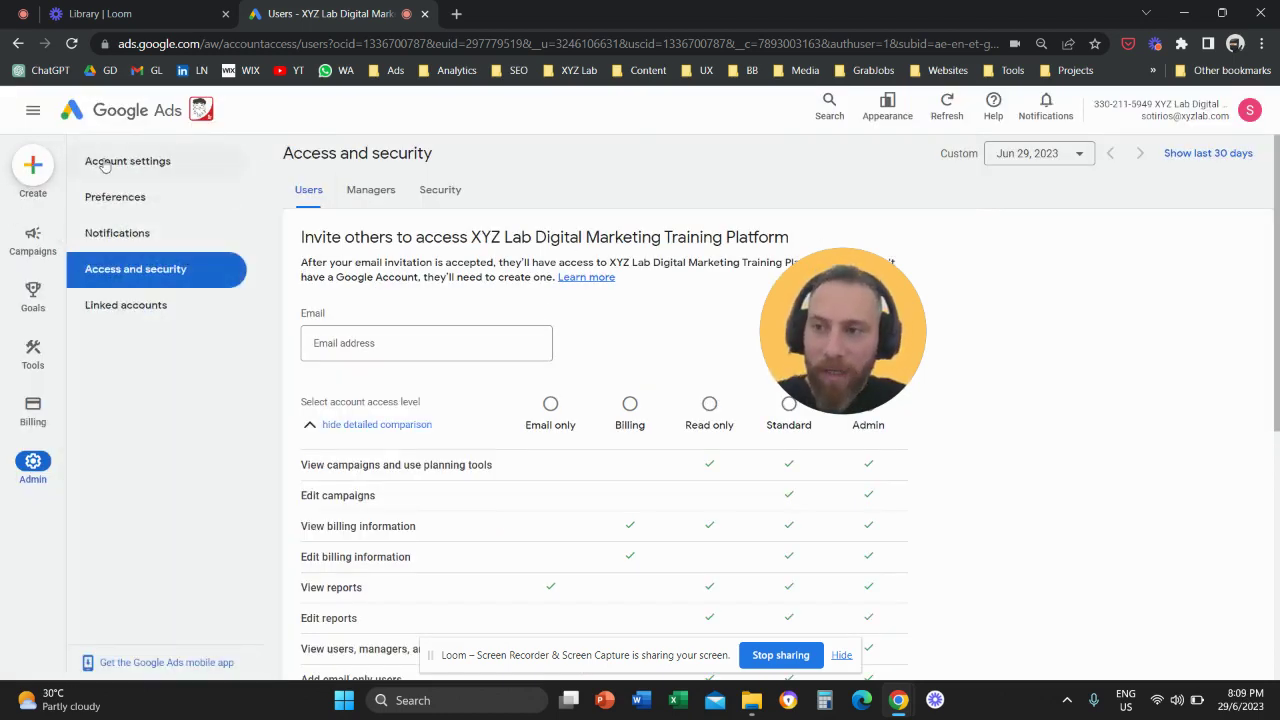
click(120, 110)
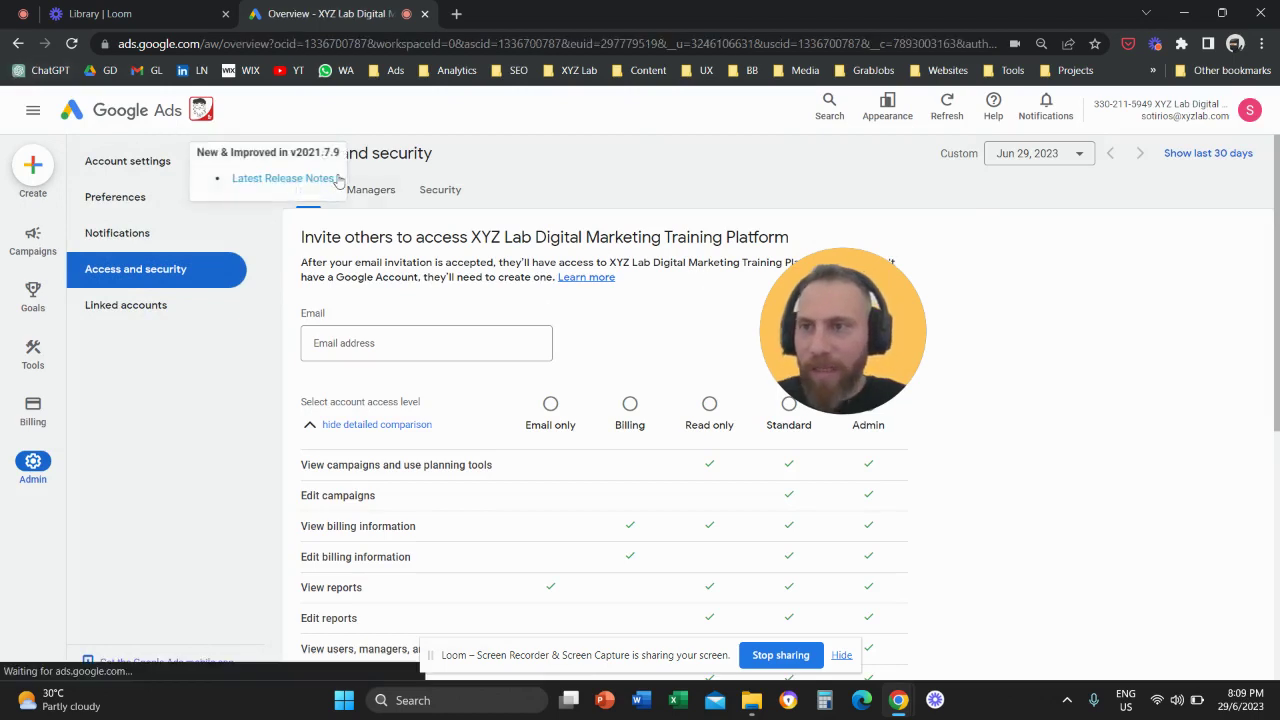
drag(813, 318, 294, 378)
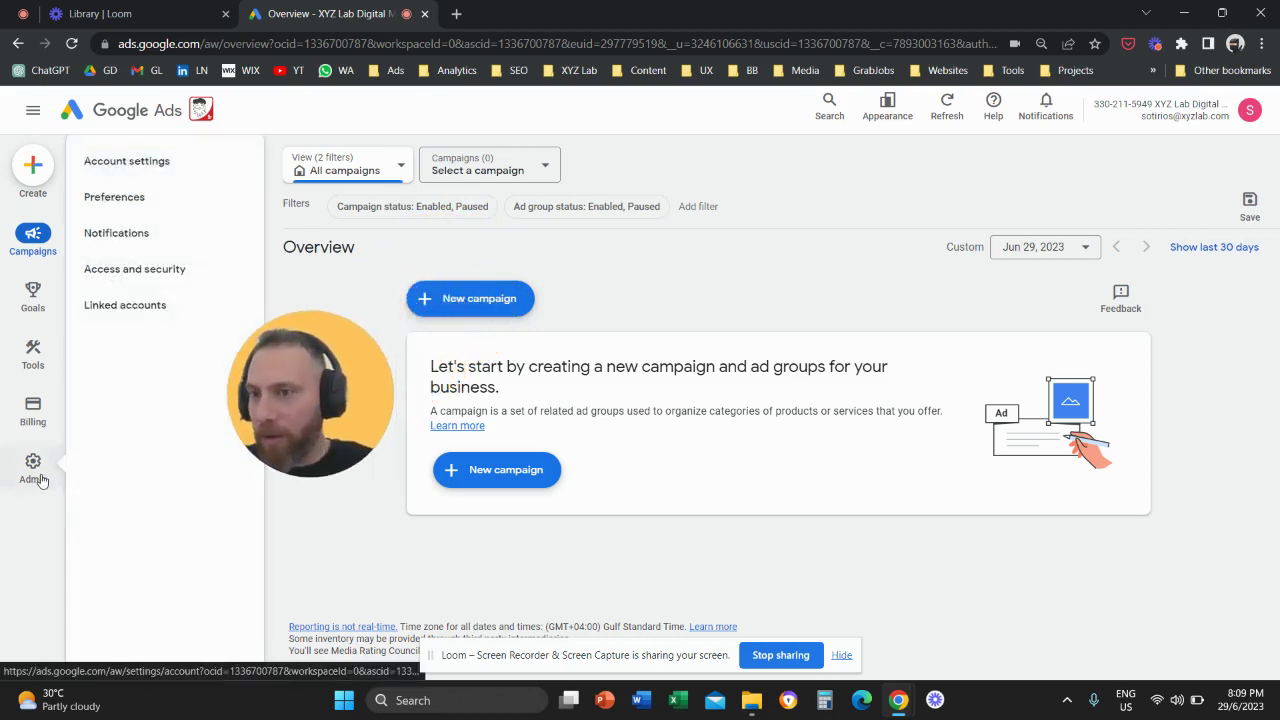
click(33, 478)
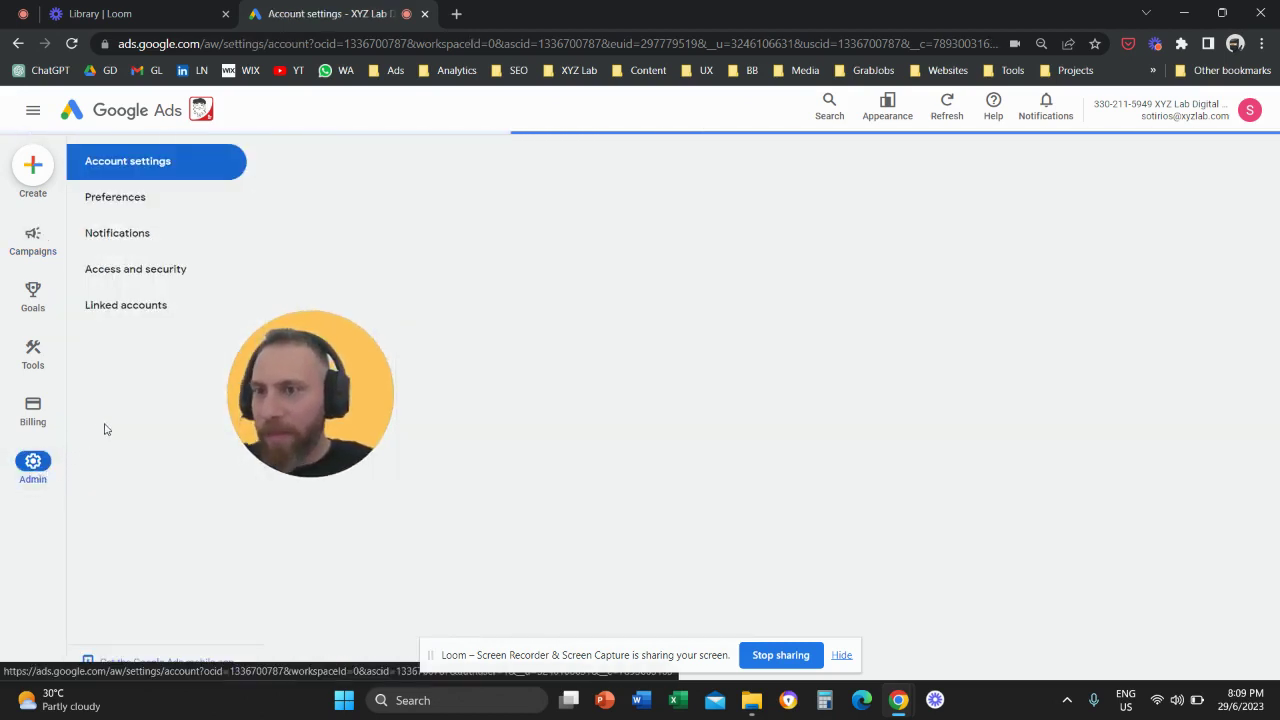
click(142, 280)
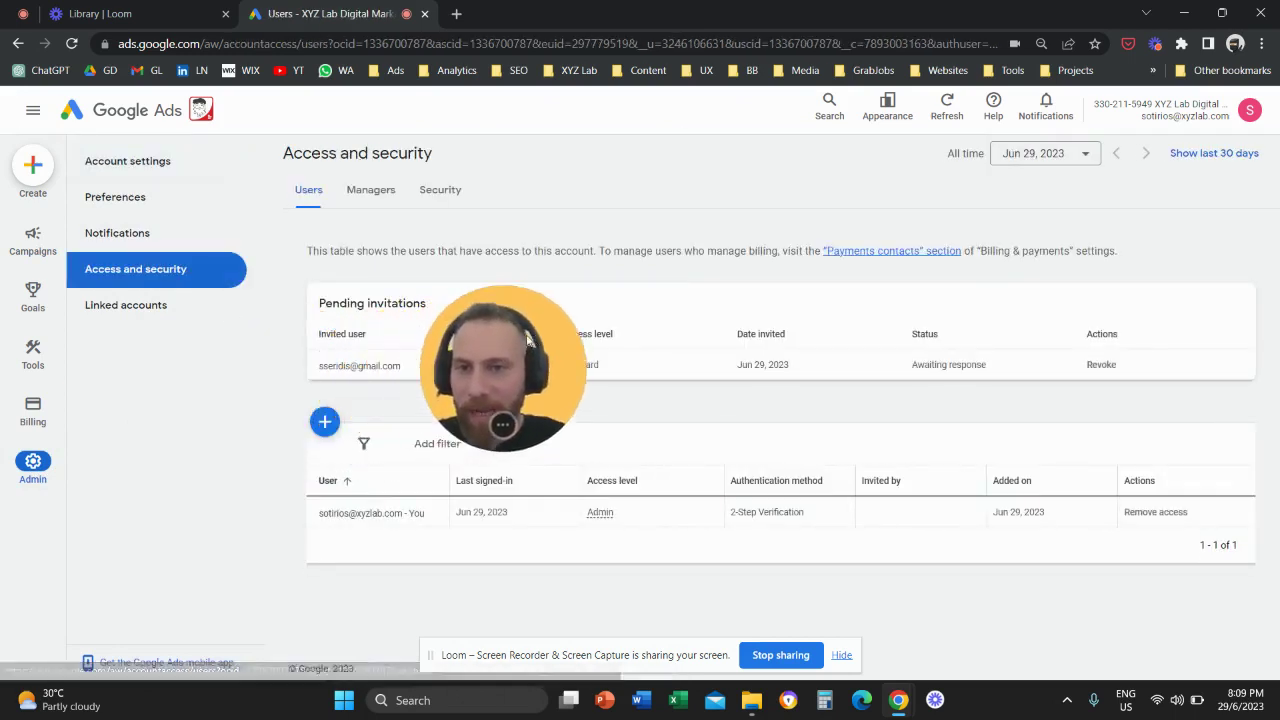
Review Allowed domains under Security, then open an empty invite-user form from Users.
drag(558, 333, 1090, 368)
click(445, 207)
scroll(850, 393, down, 2)
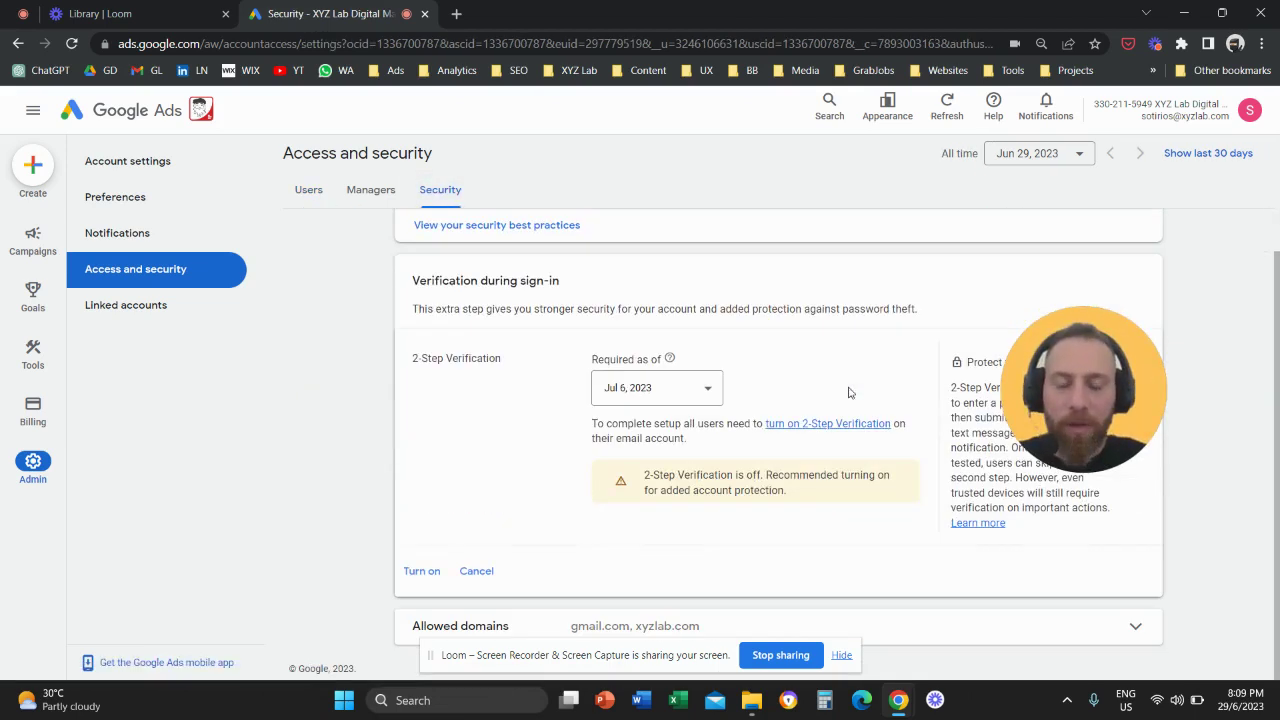
click(911, 620)
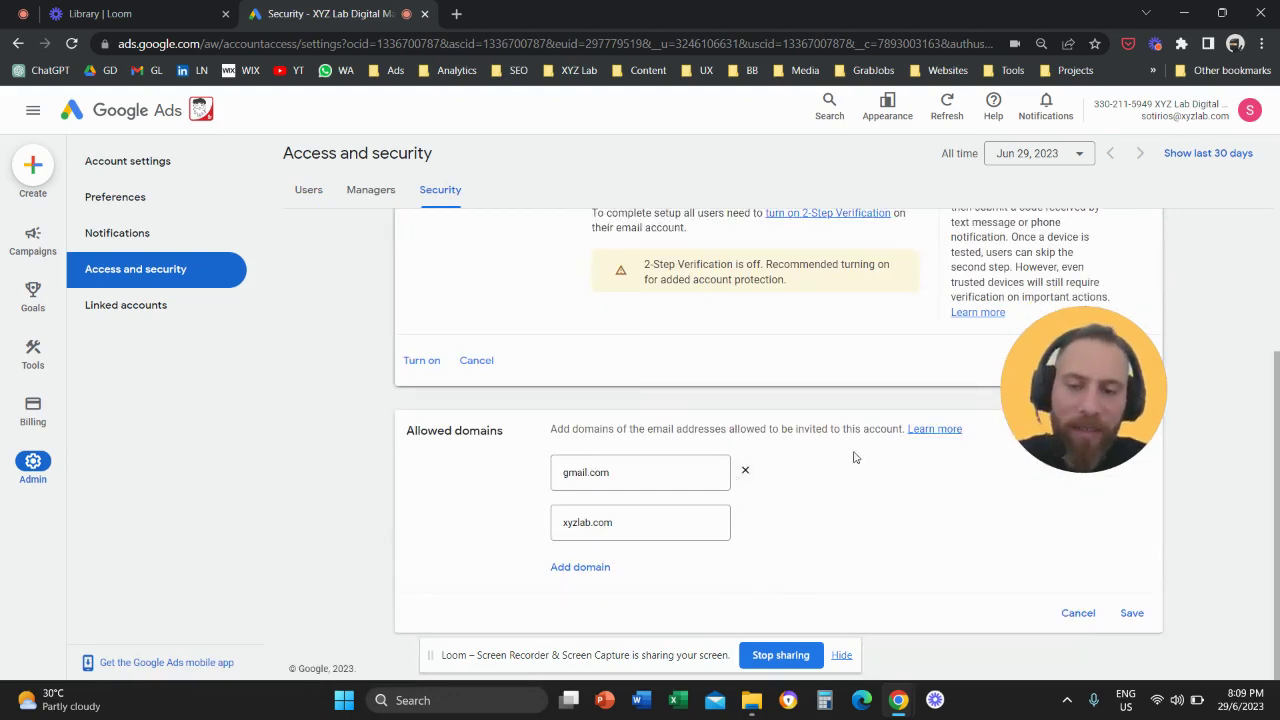
drag(1091, 376, 724, 320)
scroll(779, 329, up, 4)
click(308, 190)
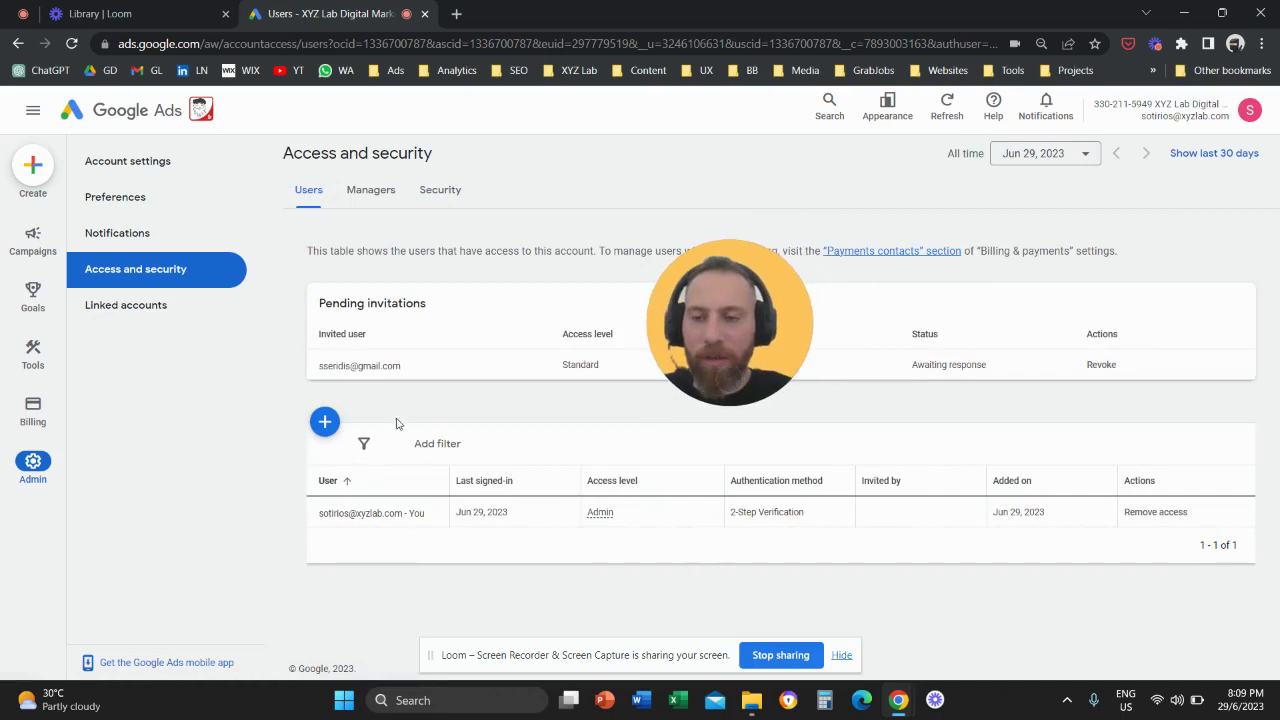
click(324, 421)
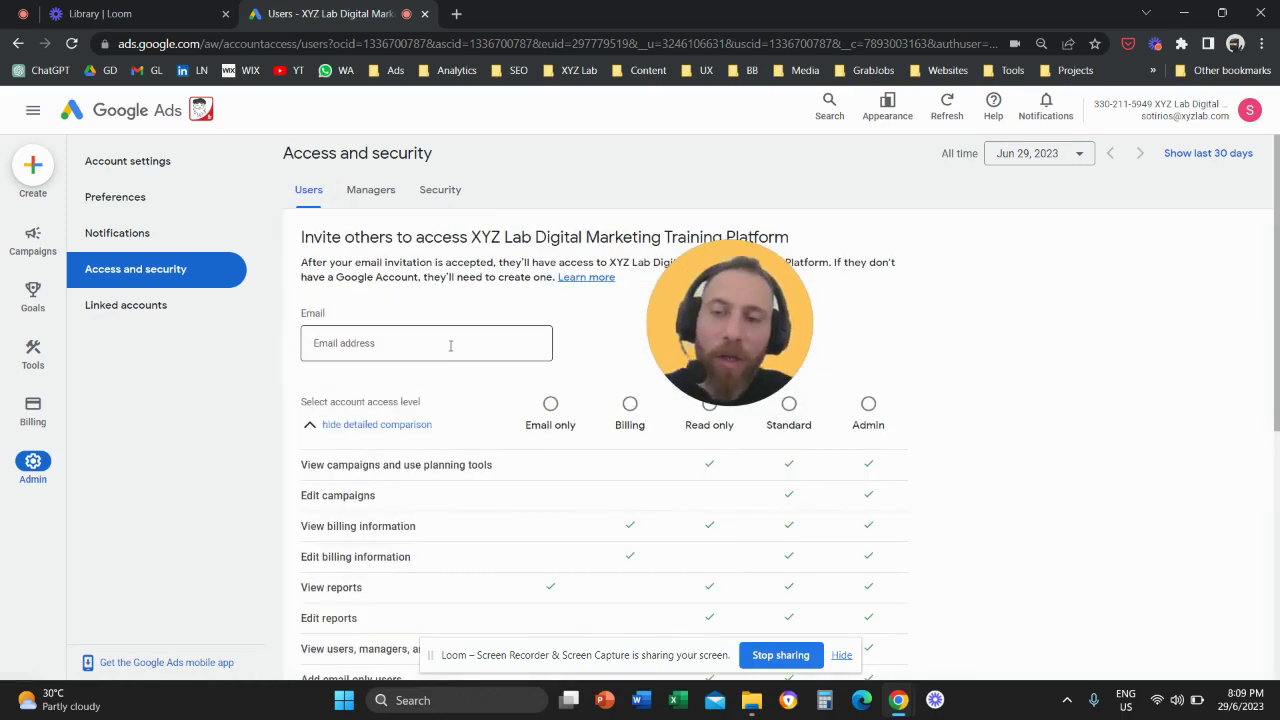
drag(744, 327, 1044, 417)
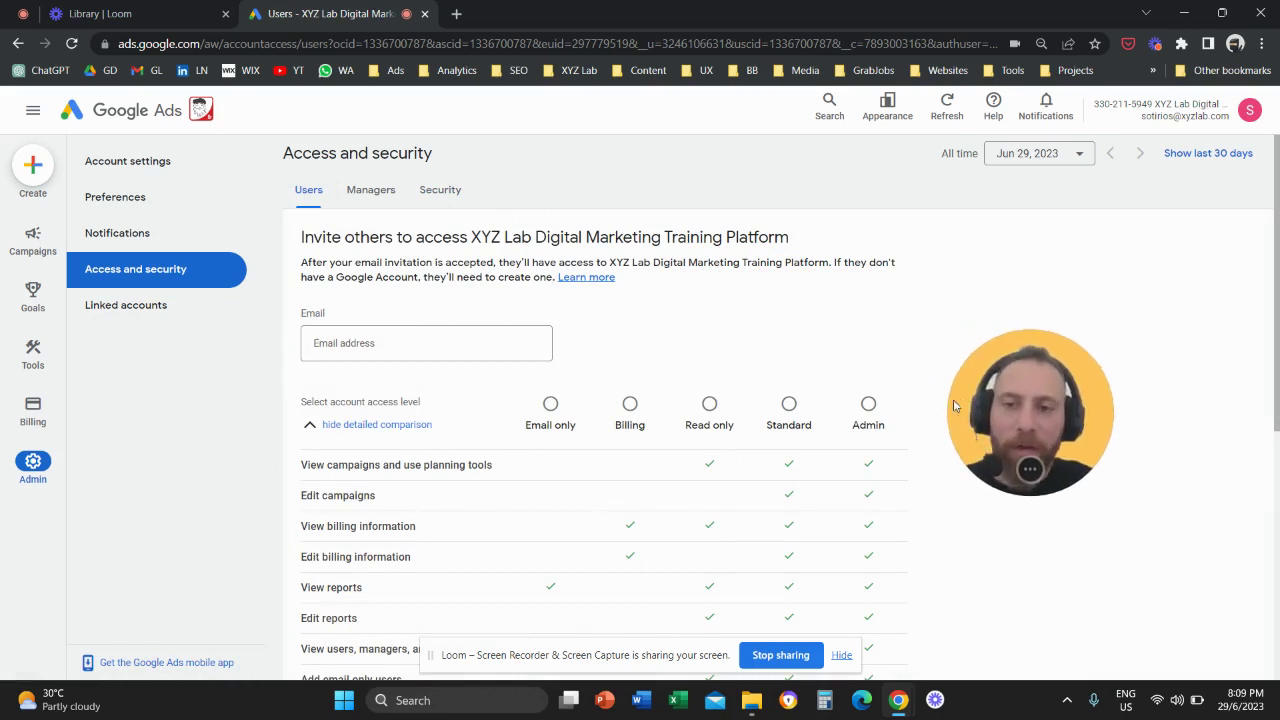